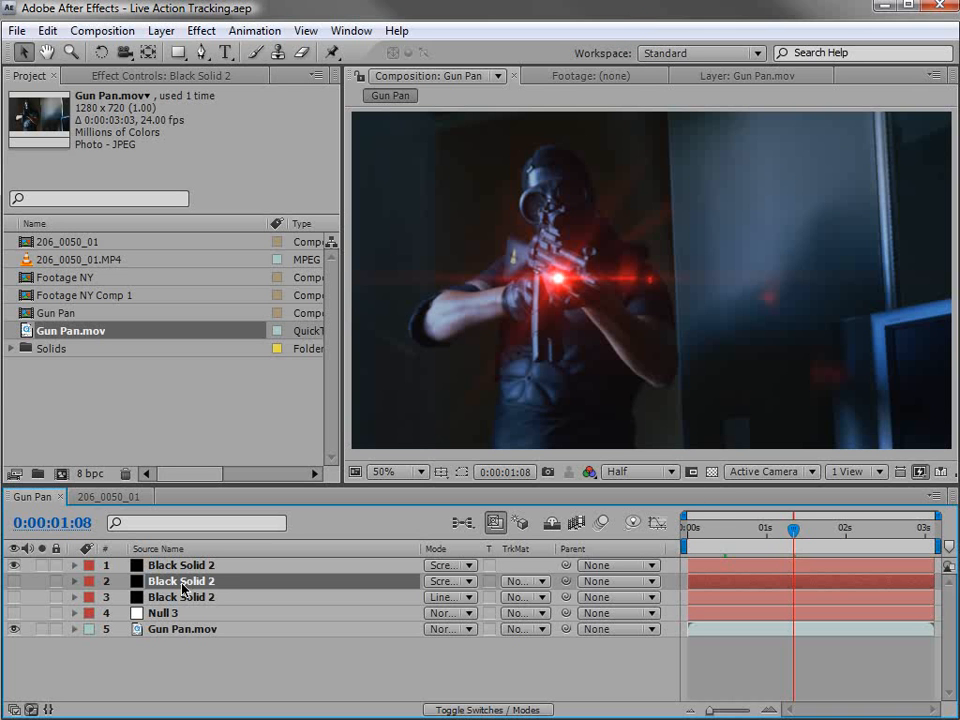
Scrub through the Gun Pan composition and compare the gun footage with the red flare layer hidden and shown.
drag(771, 532, 839, 550)
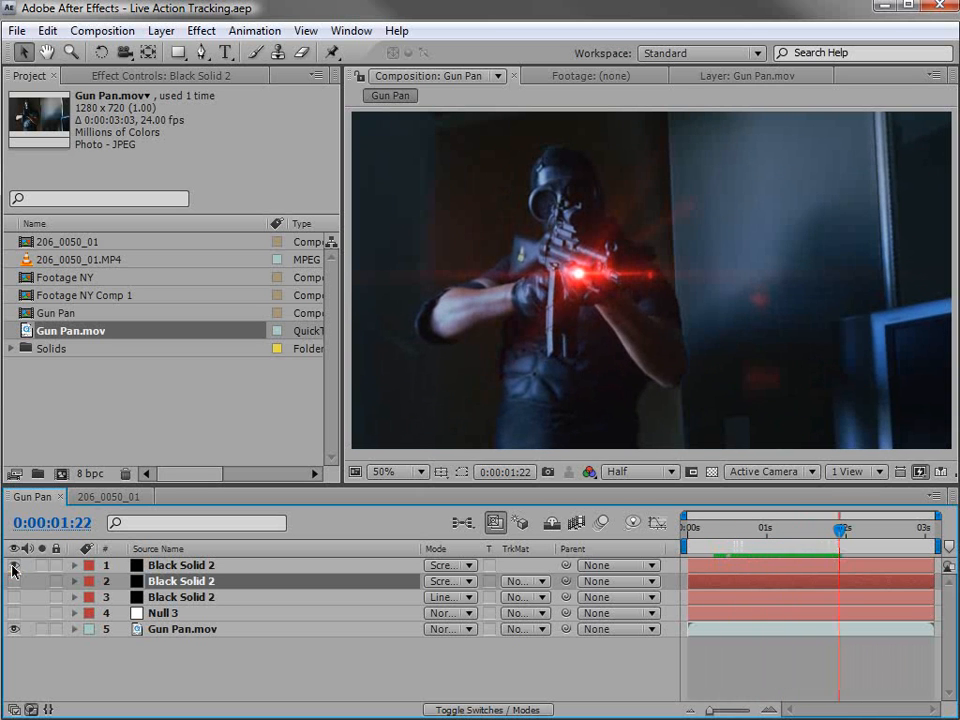
click(14, 566)
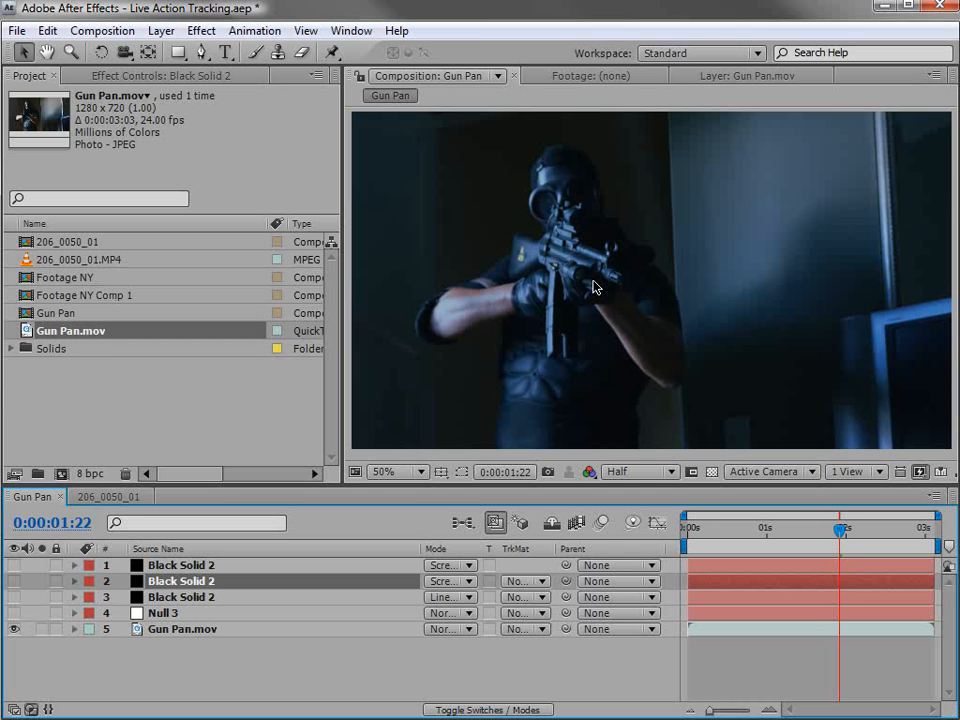
scroll(593, 287, up, 2)
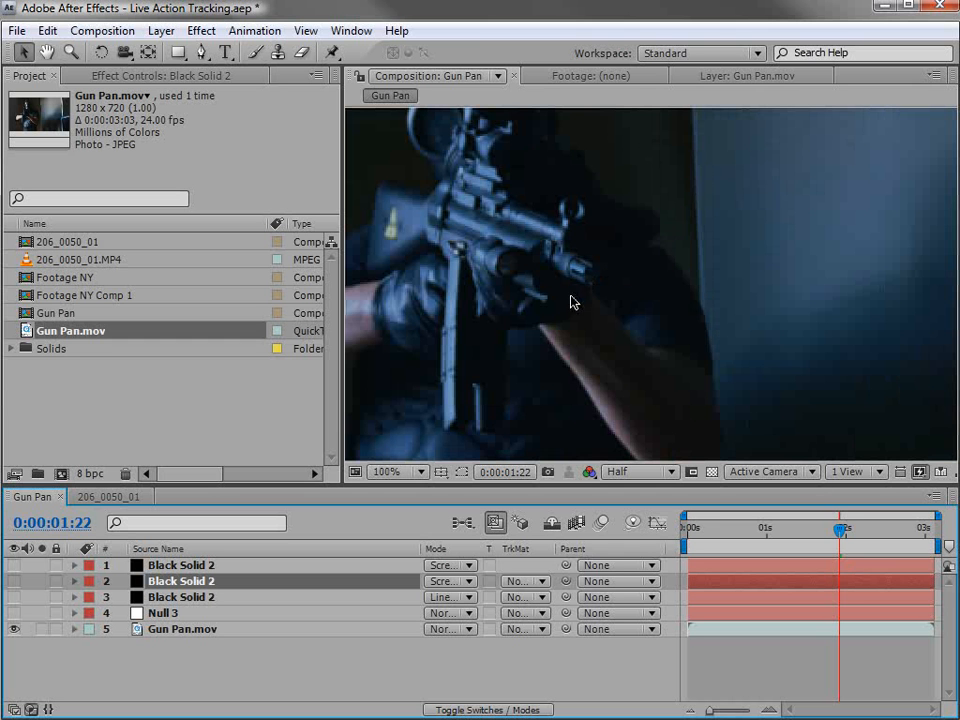
click(14, 566)
scroll(707, 327, down, 2)
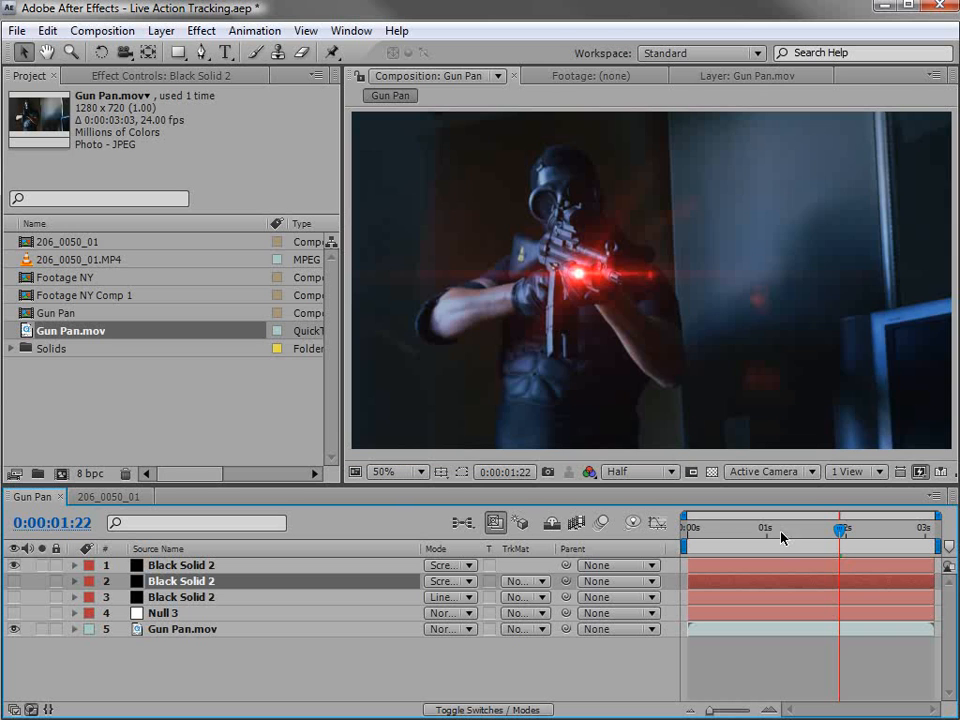
drag(782, 536, 863, 537)
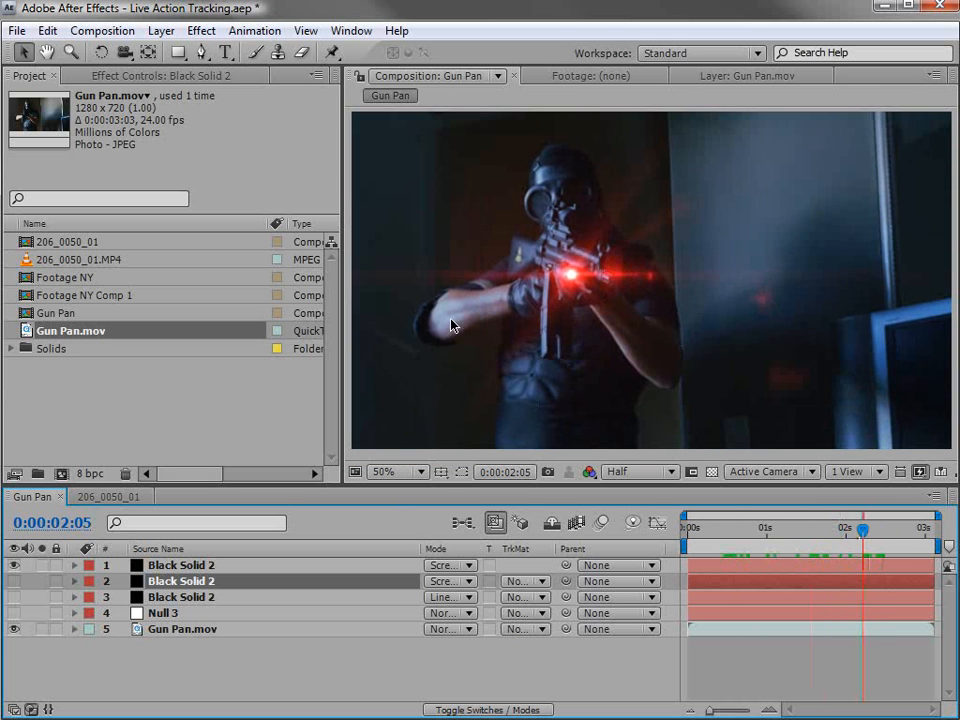
Hide the red flare on layer 1, show the blue flare on layer 2, and scrub back to preview it.
scroll(585, 321, up, 2)
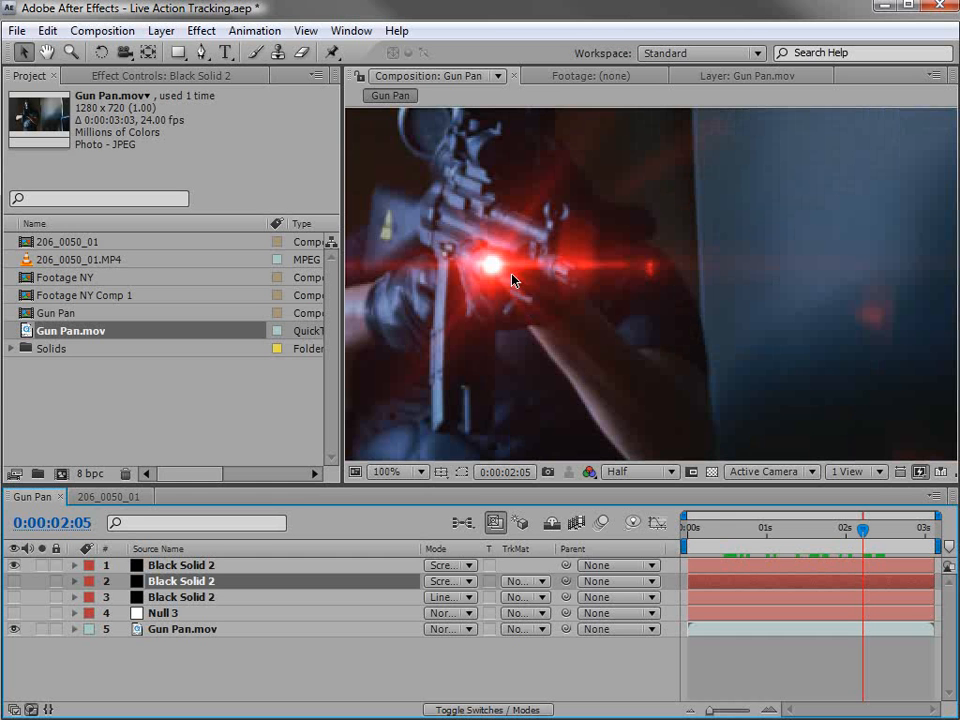
click(14, 566)
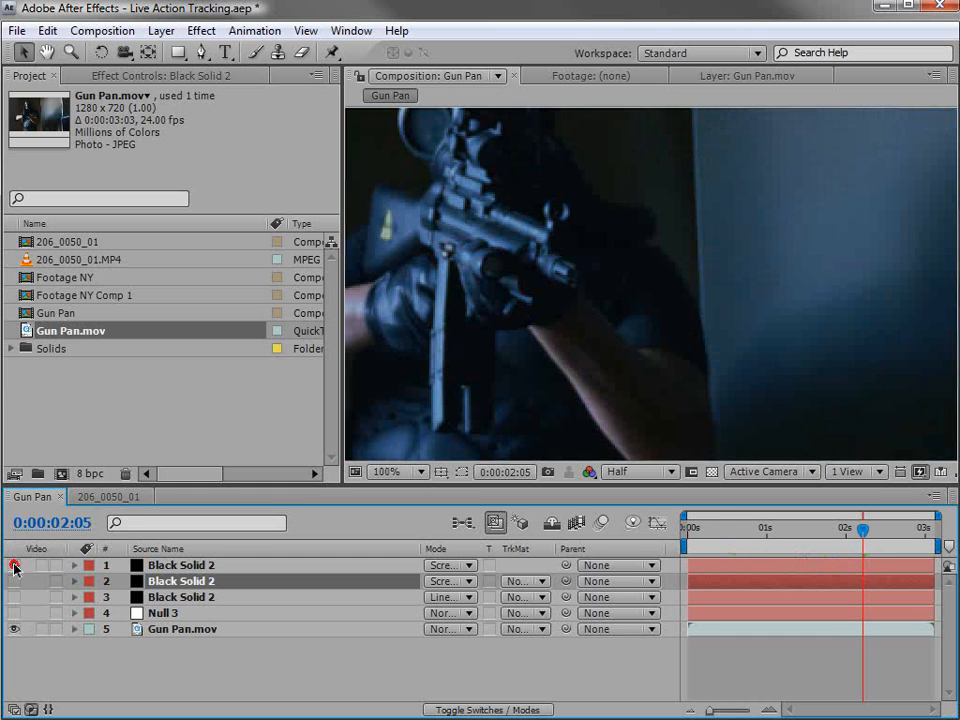
click(14, 566)
click(14, 566)
click(14, 580)
scroll(610, 350, down, 2)
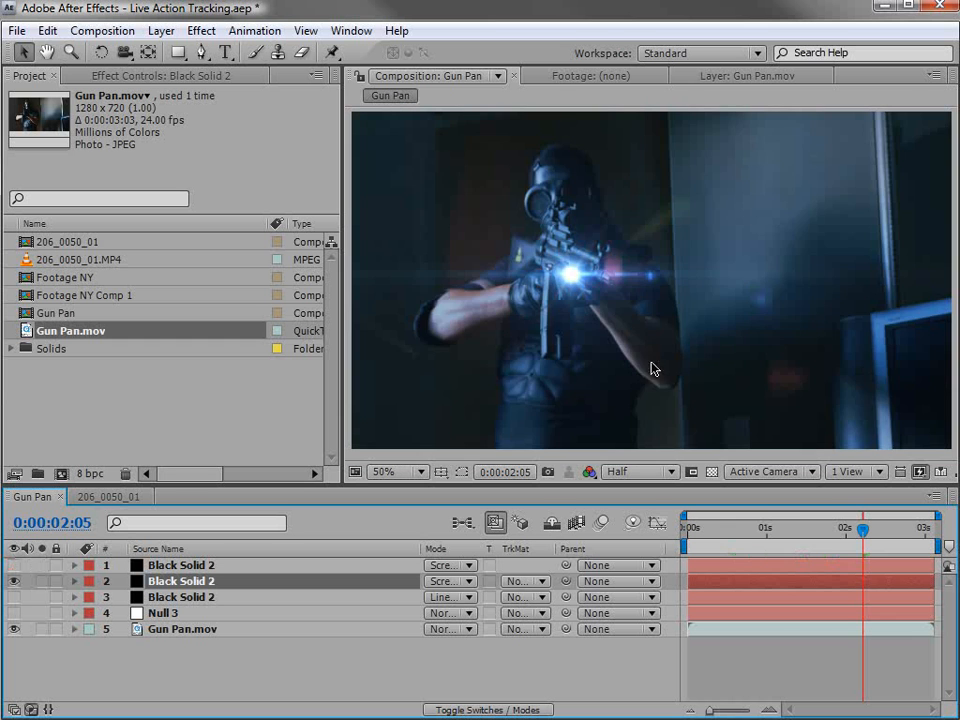
drag(863, 530, 763, 542)
Open the 206_0050_01 composition, set its preview resolution to Half, and scrub through the car headlight flare.
click(104, 497)
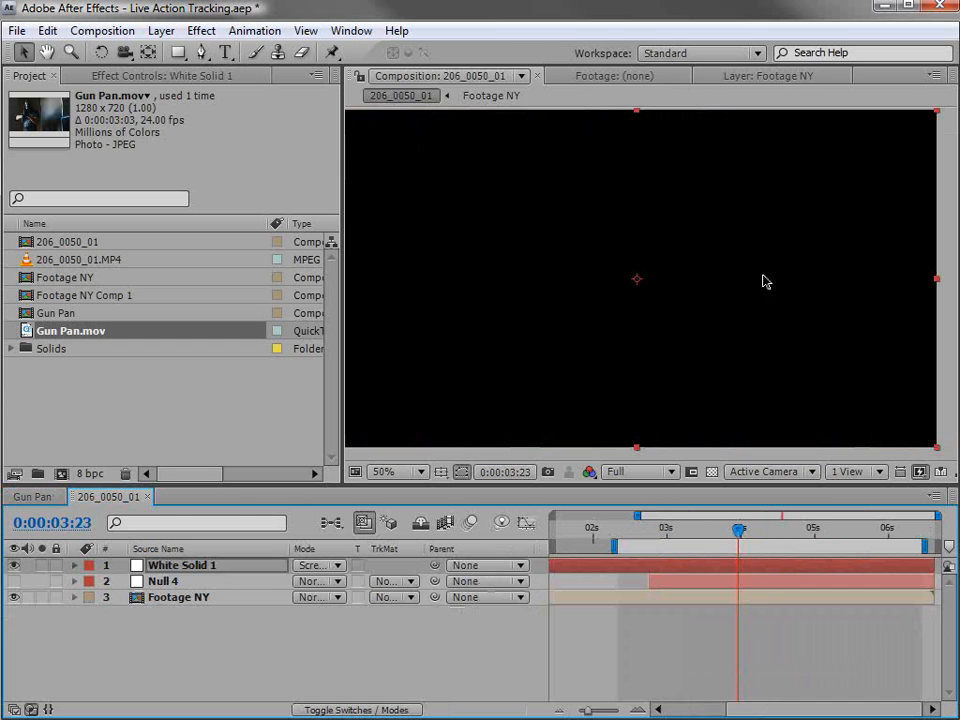
click(640, 471)
click(645, 487)
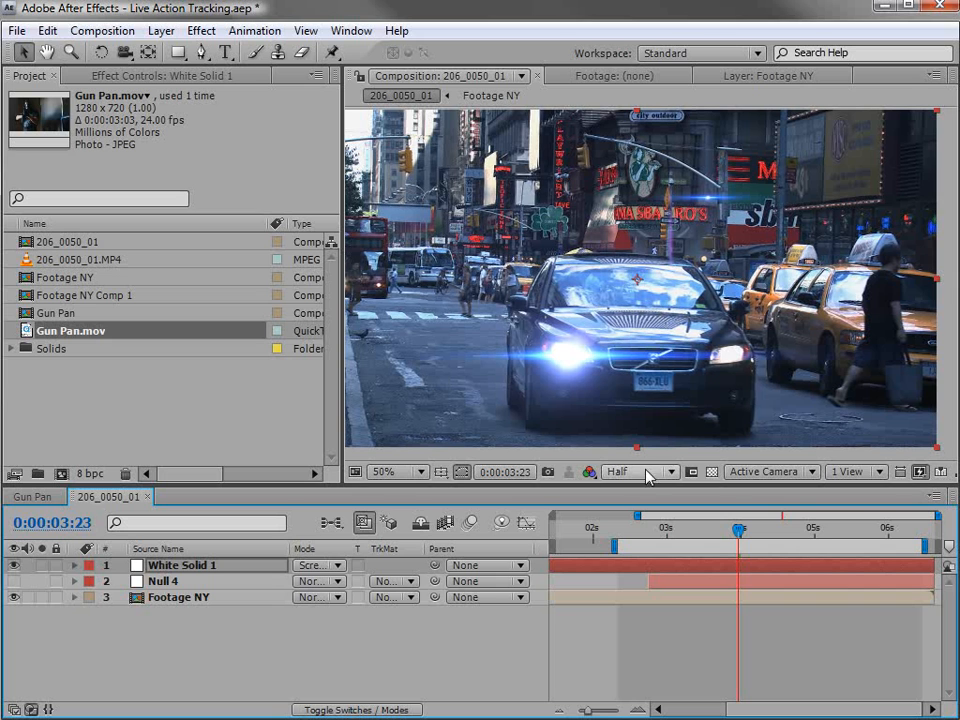
drag(737, 530, 755, 558)
Save the Live Action Tracking project.
key(comma)
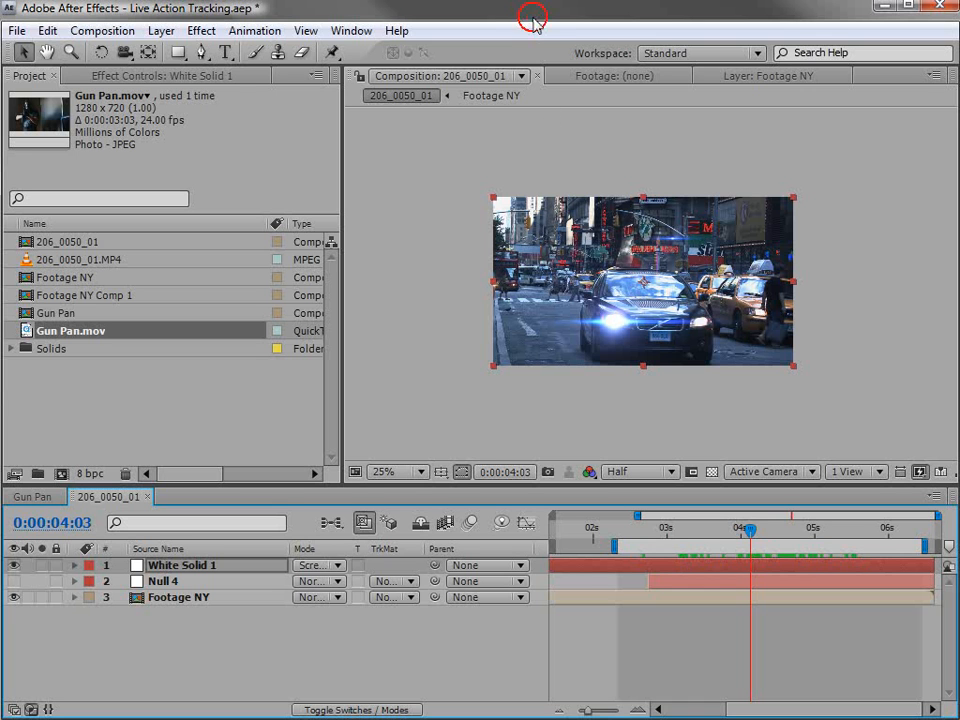
key(ctrl+s)
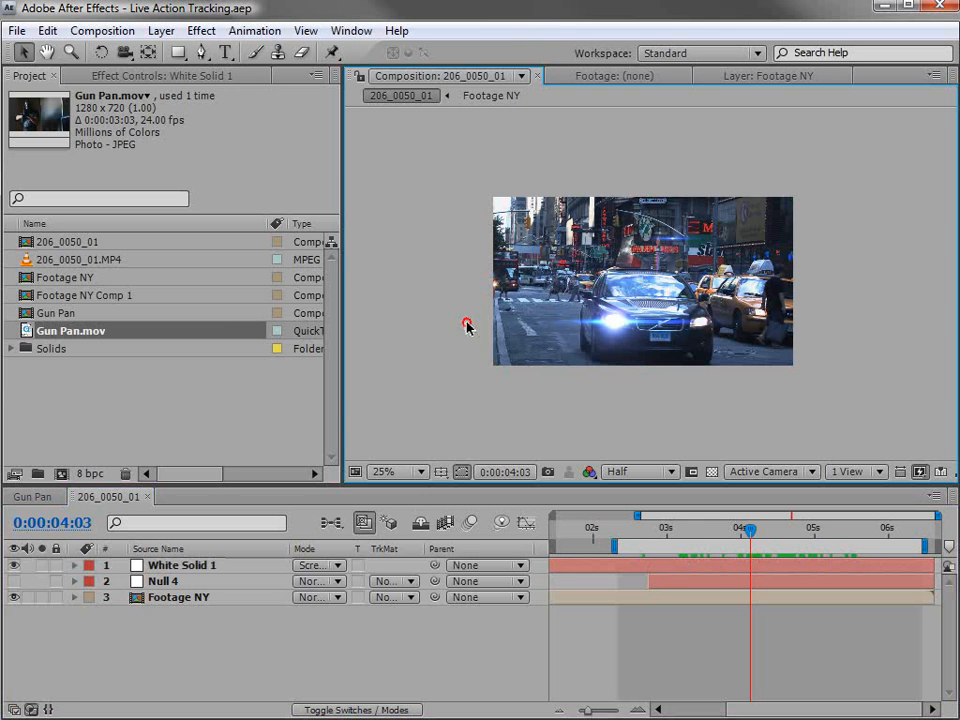
key(period)
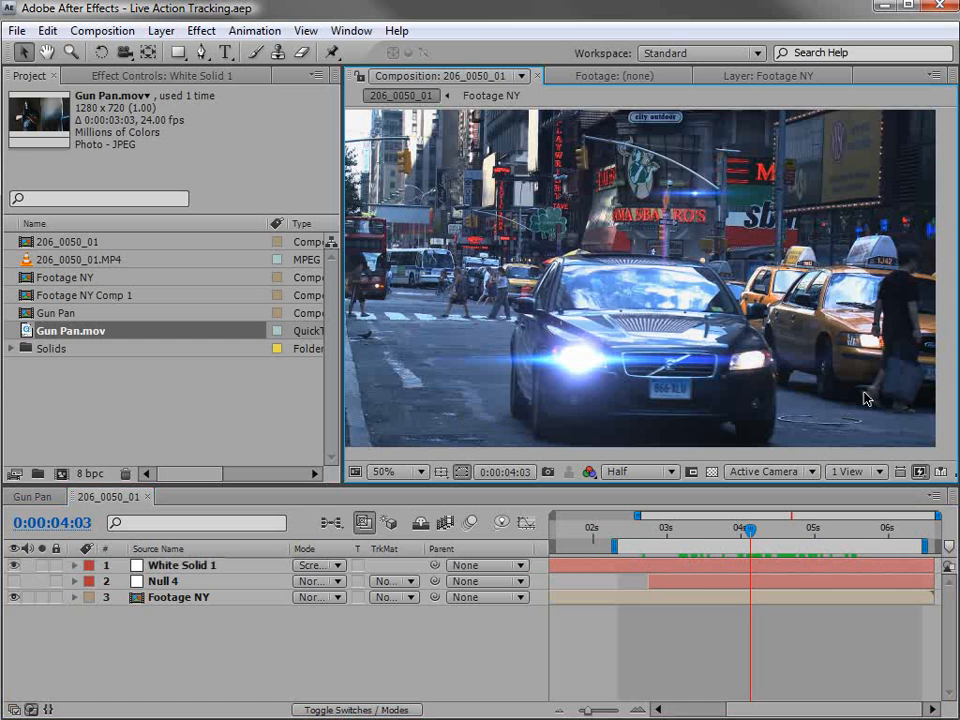
Create a new composition from Gun Pan.mov and go to 0:00:01:15, where the gun faces the camera.
click(90, 379)
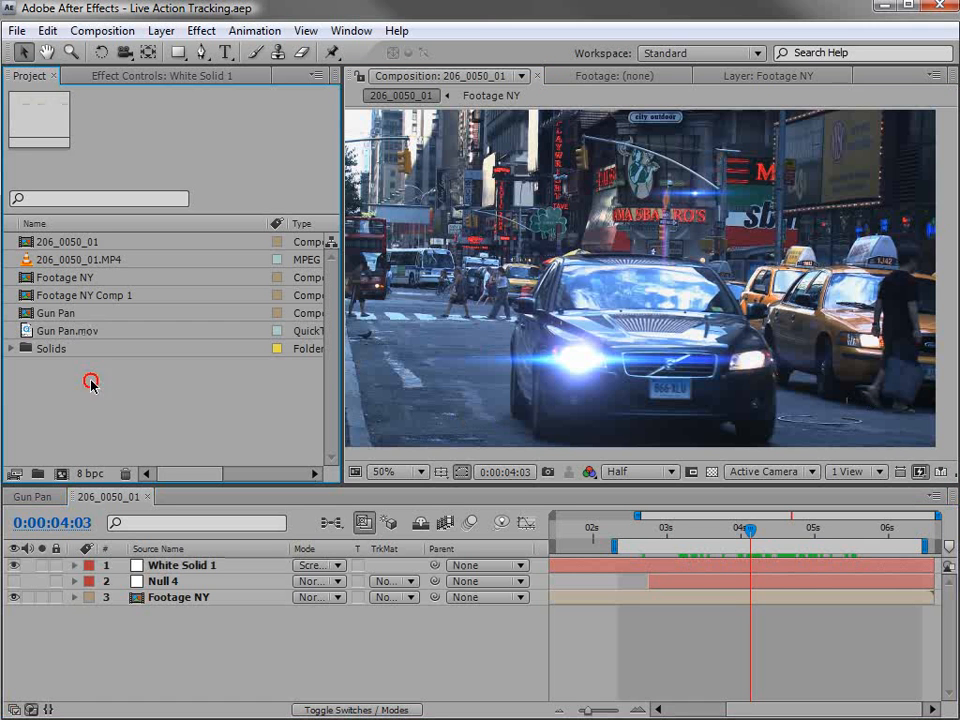
drag(30, 331, 61, 474)
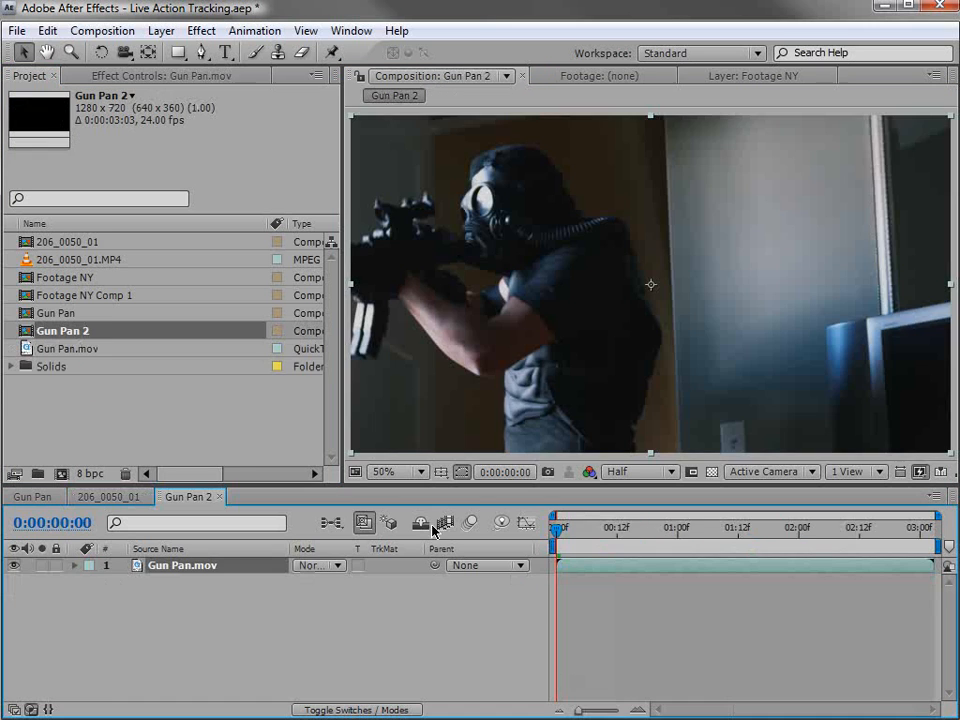
drag(567, 538, 753, 540)
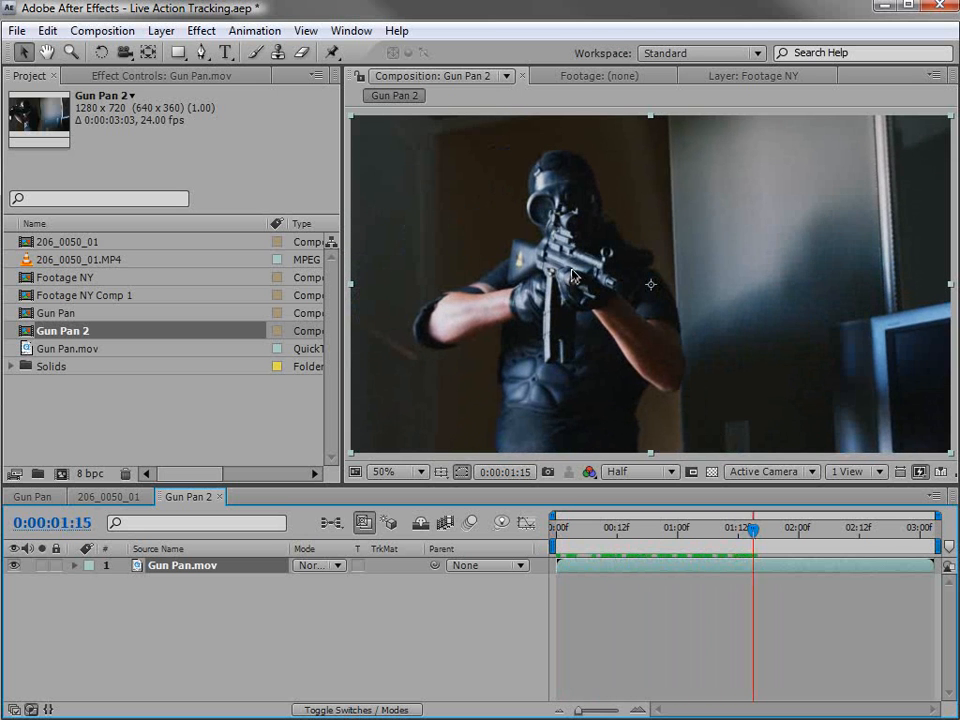
scroll(573, 275, up, 2)
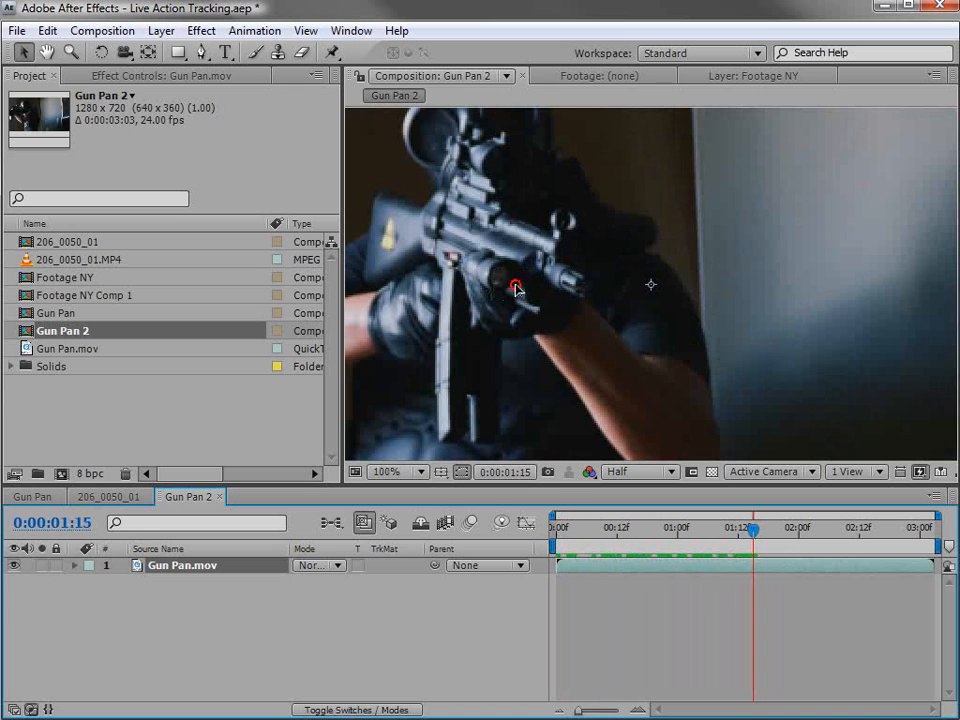
Display the Tracker controls beside the gun in the viewer, keeping the Gun Pan.mov layer selected.
click(351, 30)
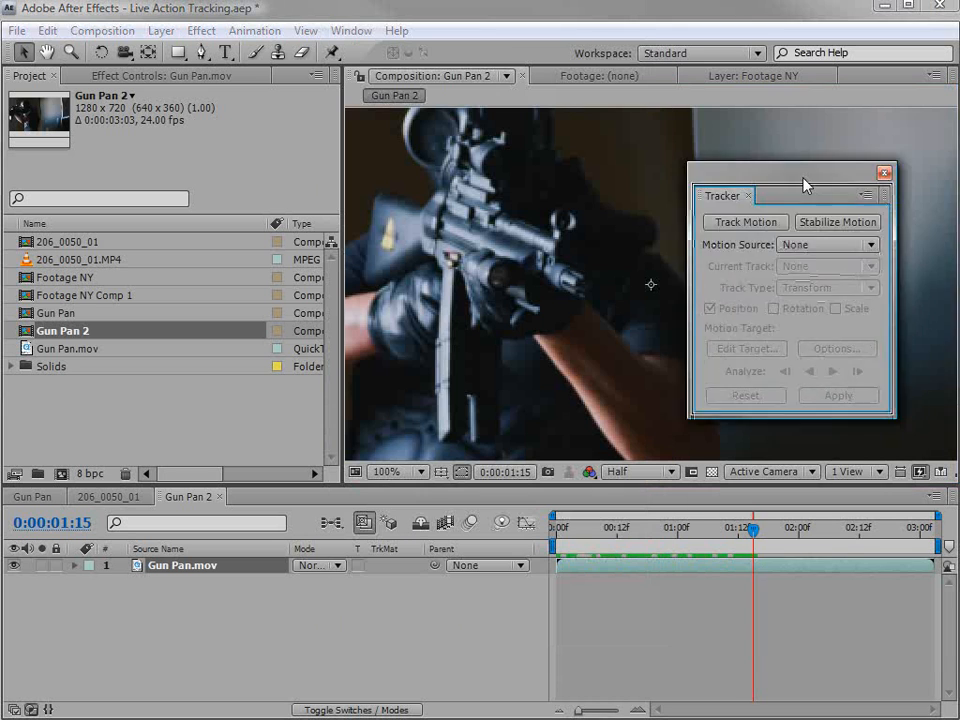
drag(803, 184, 851, 148)
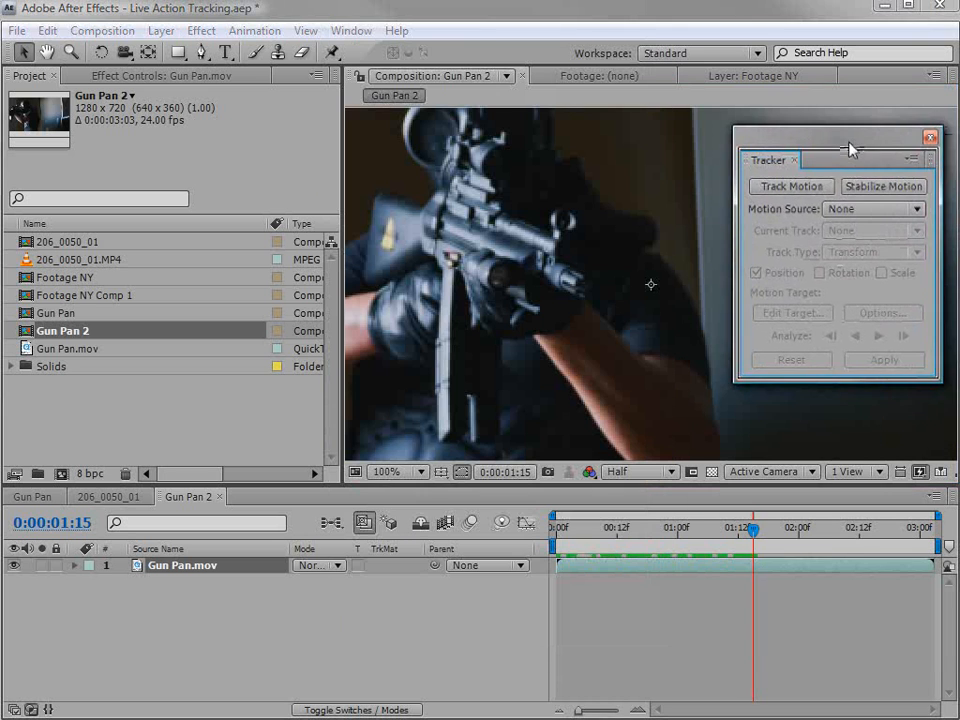
click(593, 578)
click(596, 568)
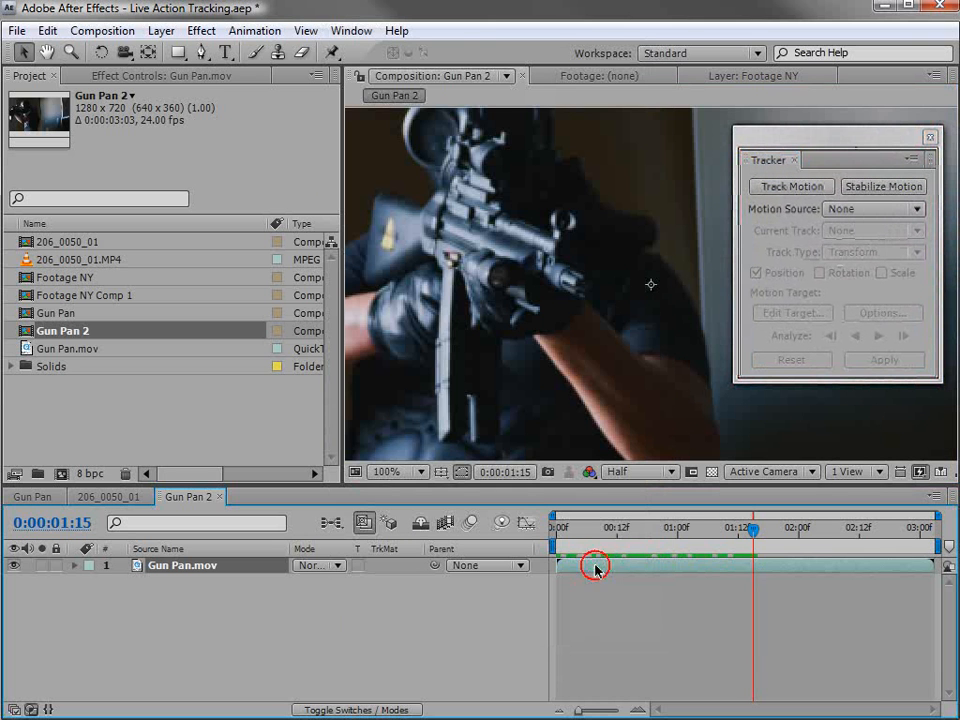
Add a null object above the Gun Pan.mov layer to receive the tracking data.
click(161, 30)
mouse_move(455, 55)
click(508, 136)
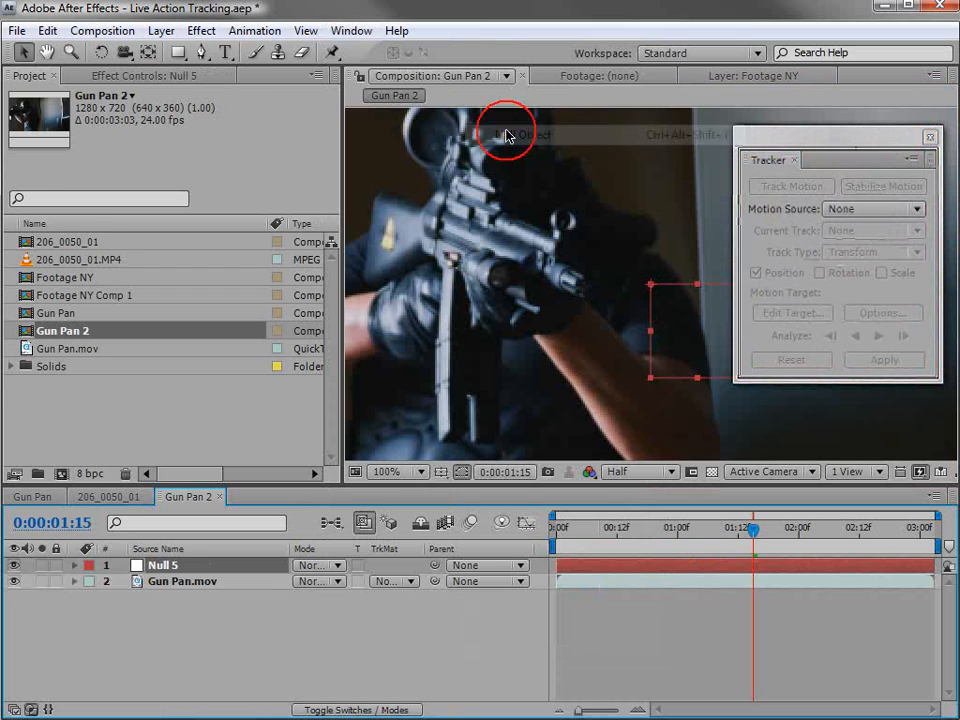
Start Track Motion on the Gun Pan.mov layer and place Track Point 1 over the round light under the gun barrel.
click(170, 584)
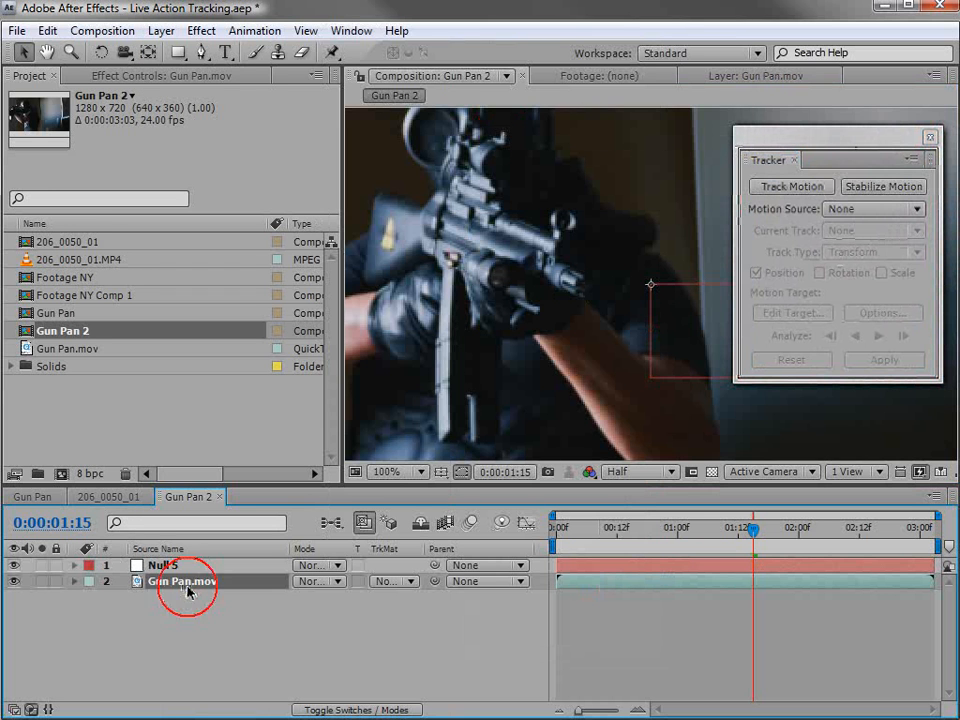
click(790, 189)
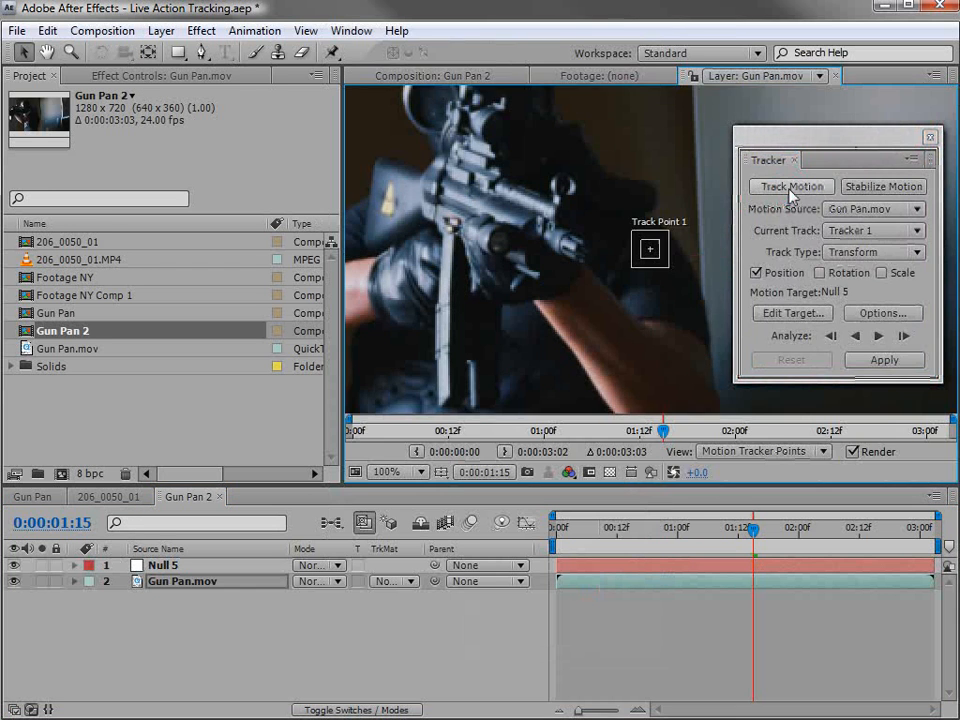
click(649, 252)
drag(658, 265, 508, 258)
Adjust the feature and search regions of Track Point 1 to frame the round light under the gun barrel.
scroll(504, 256, up, 1)
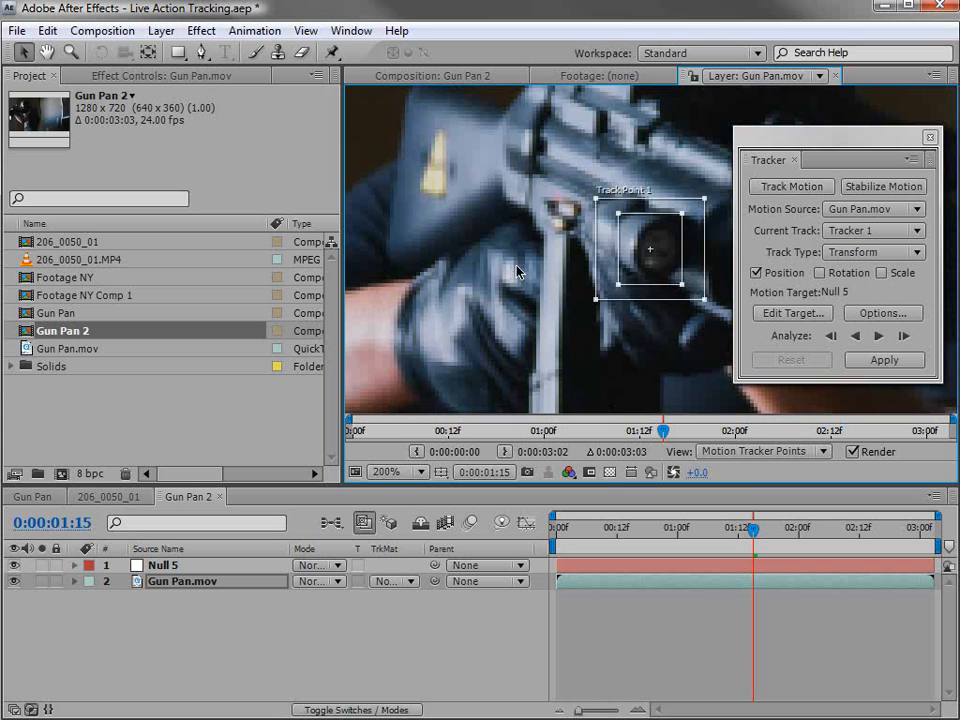
drag(683, 285, 588, 274)
scroll(643, 271, down, 1)
key(ctrl+z)
key(space)
drag(684, 282, 591, 281)
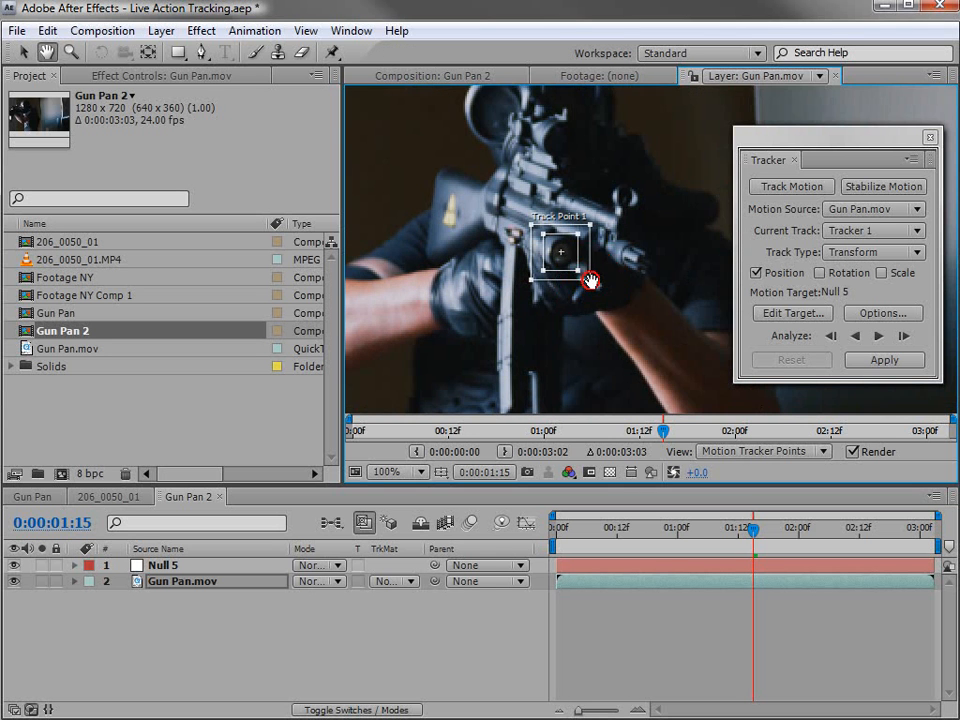
Analyze the track backward from 0:00:01:15, stop at 0:00:01:02, and inspect the track point up close.
click(856, 340)
key(space)
click(579, 308)
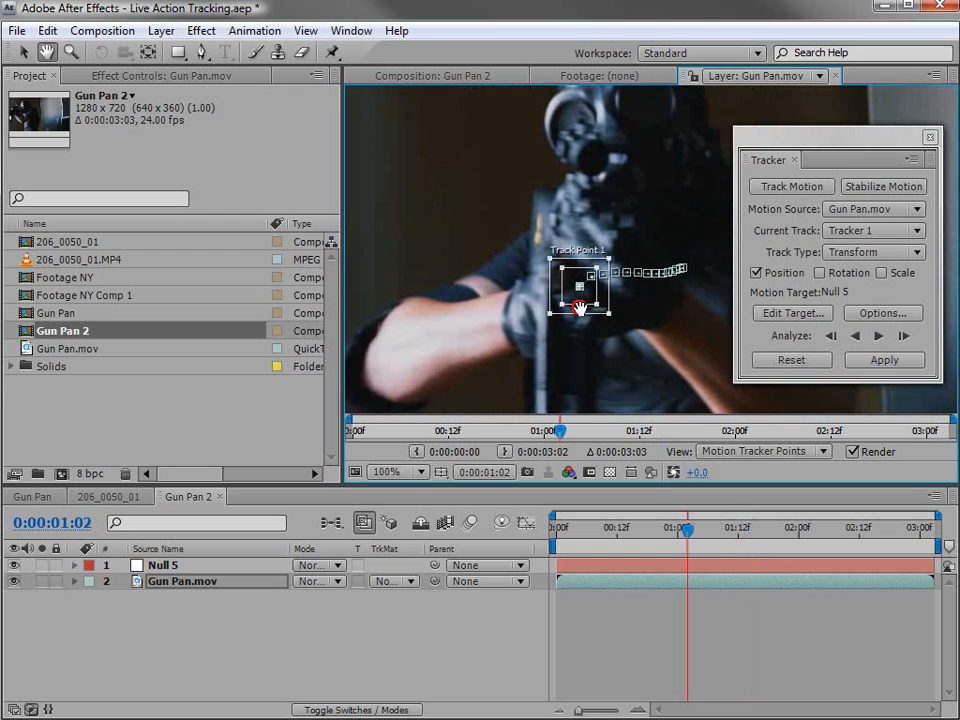
drag(580, 308, 474, 274)
scroll(608, 302, up, 1)
key(space)
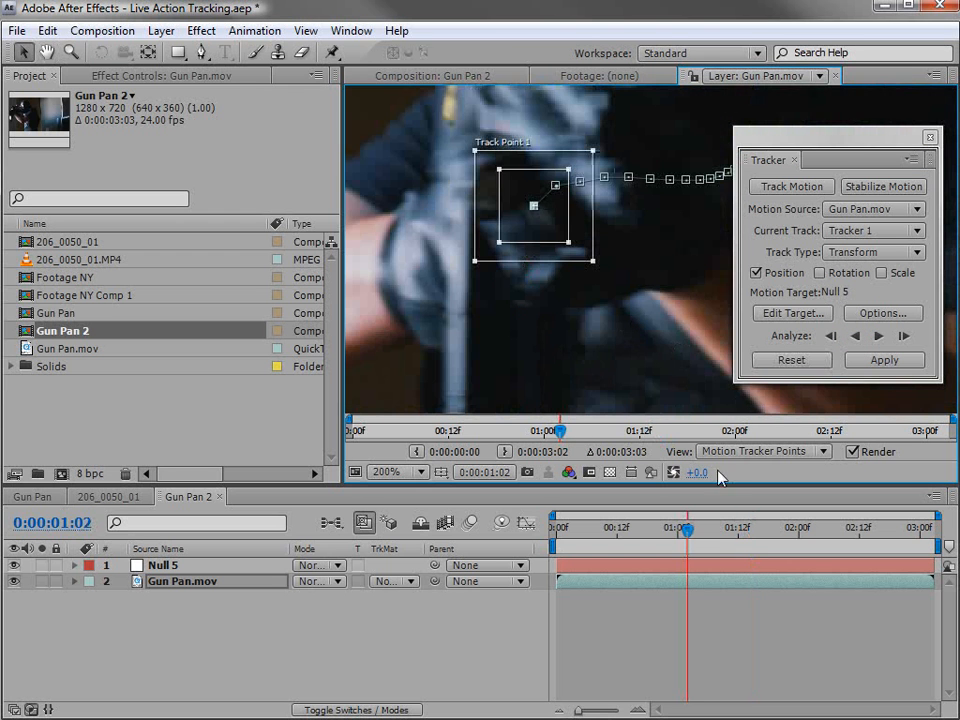
Return to 0:00:01:05 and enlarge the feature and search regions of Track Point 1.
key(Page_Down)
key(Page_Down)
key(Page_Down)
key(Page_Down)
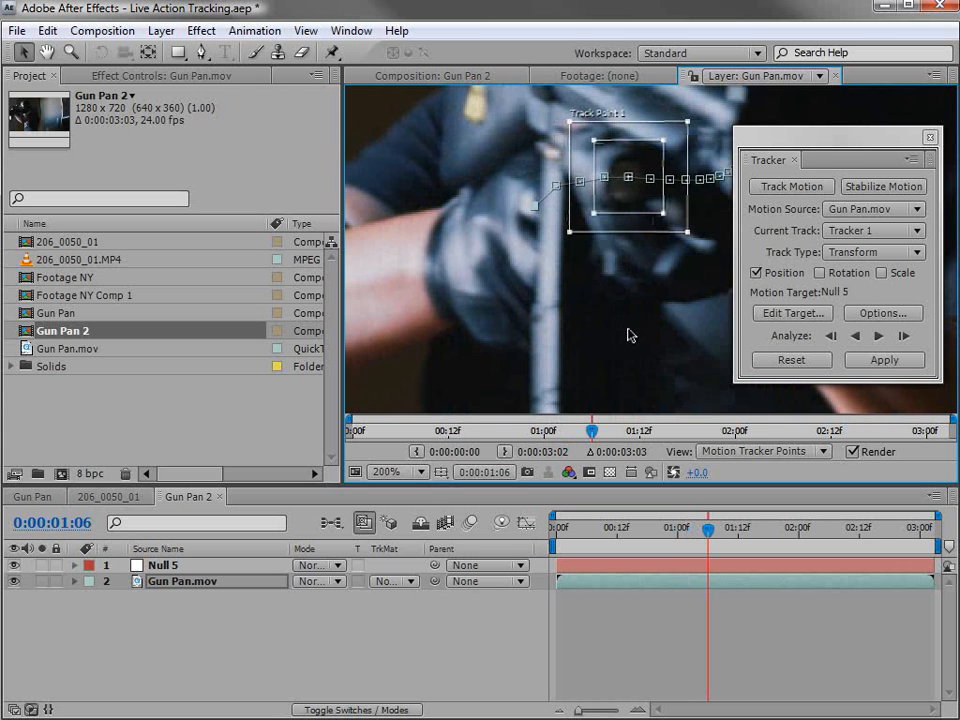
key(Page_Up)
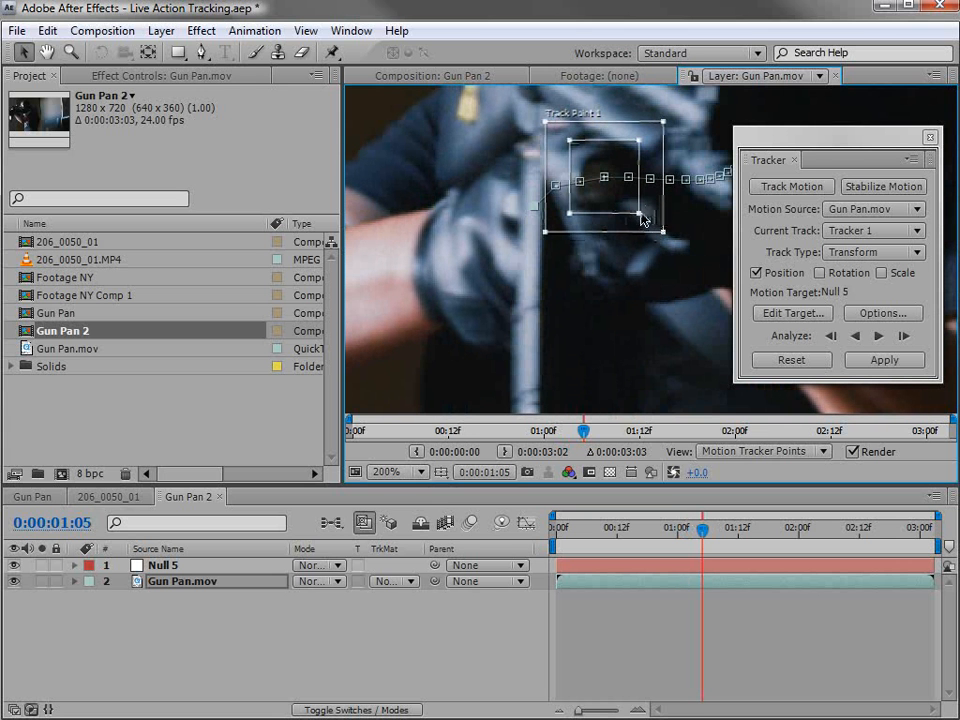
click(645, 216)
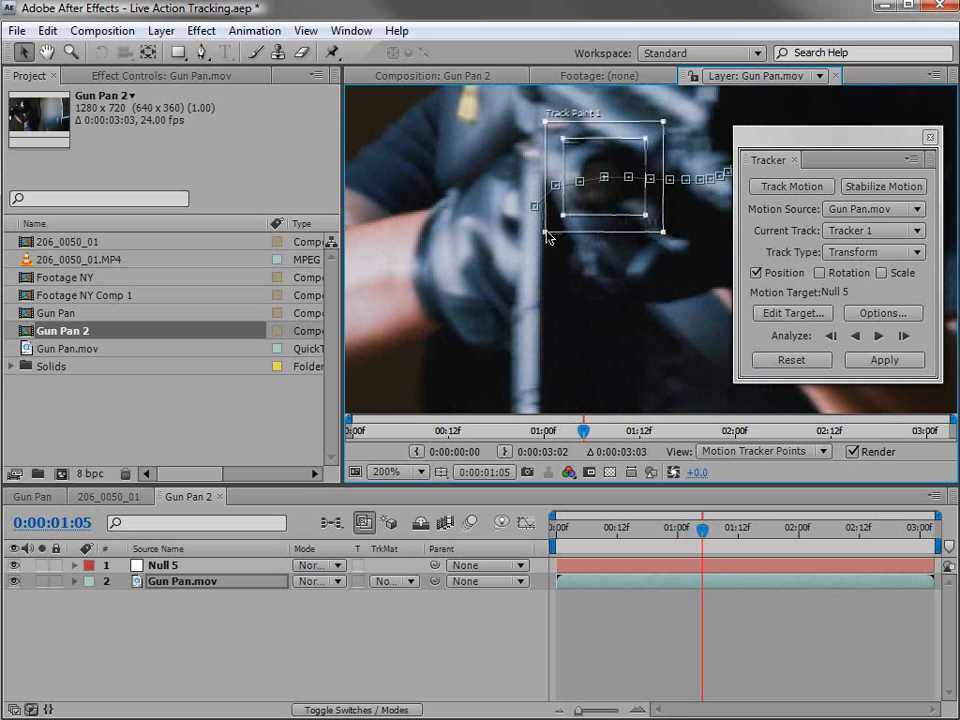
drag(545, 234, 536, 241)
Re-analyze the track backward one frame at a time from 0:00:01:05 to 0:00:01:02.
click(831, 337)
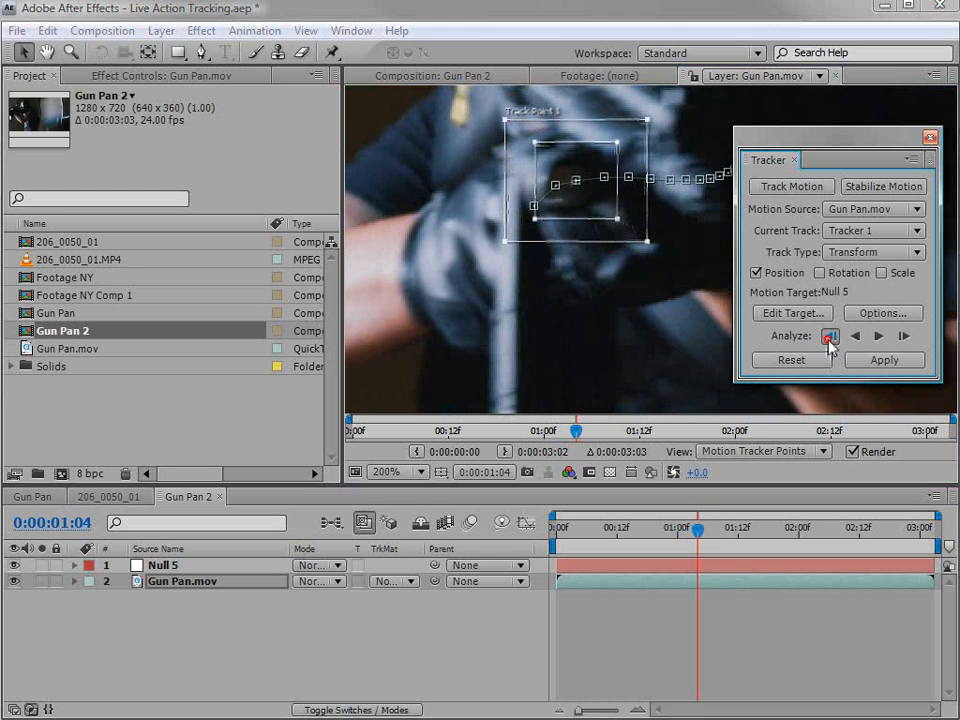
click(831, 337)
click(831, 337)
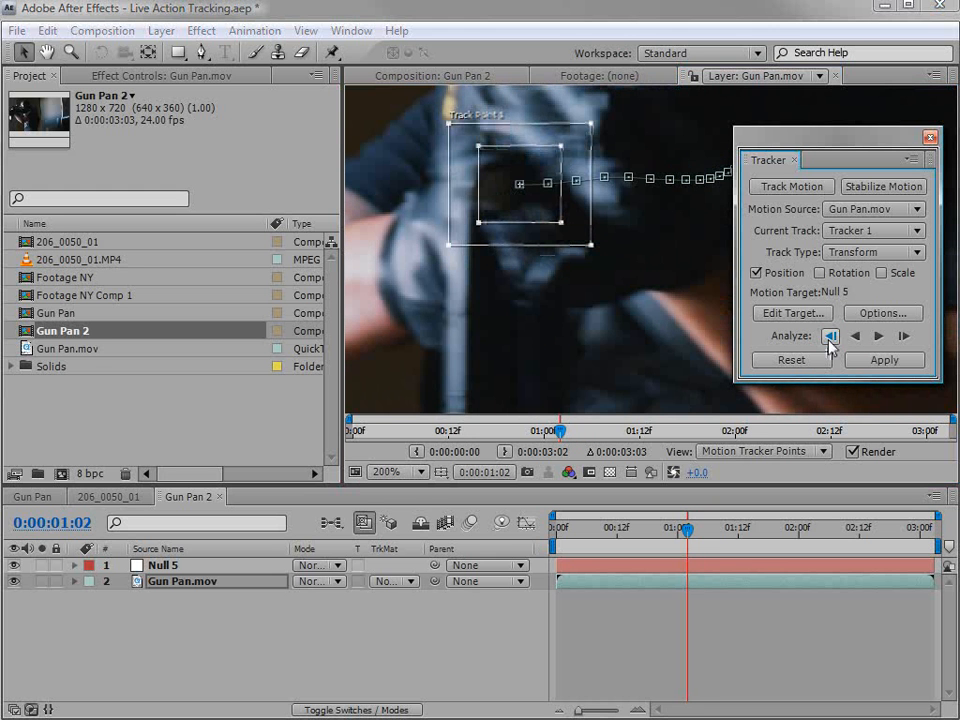
Step through the frames between 0:00:01:02 and 0:00:01:07 to check how Track Point 1 follows the gun light.
key(Page_Down)
key(Page_Down)
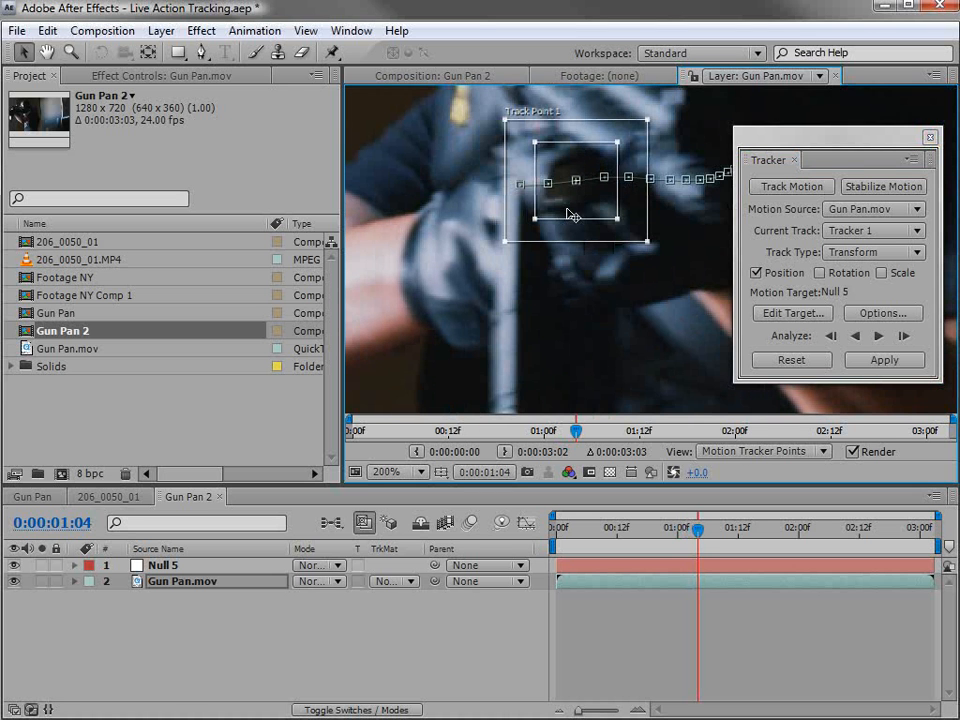
key(Page_Down)
key(Page_Down)
key(Page_Down)
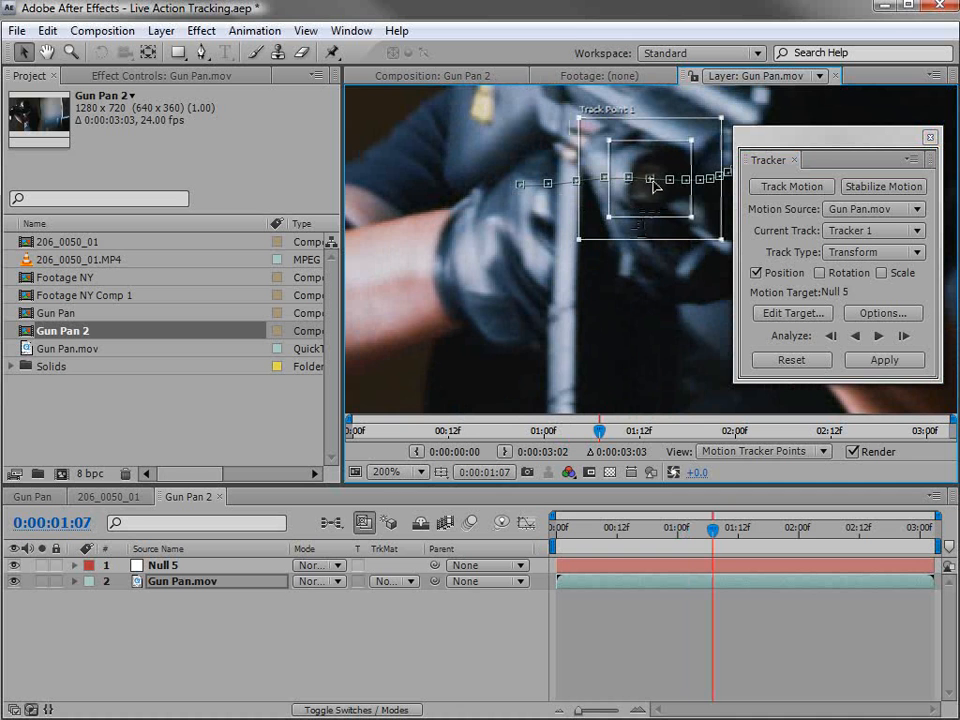
key(Page_Up)
key(Page_Up)
key(Page_Up)
key(Page_Up)
key(Page_Up)
key(Page_Down)
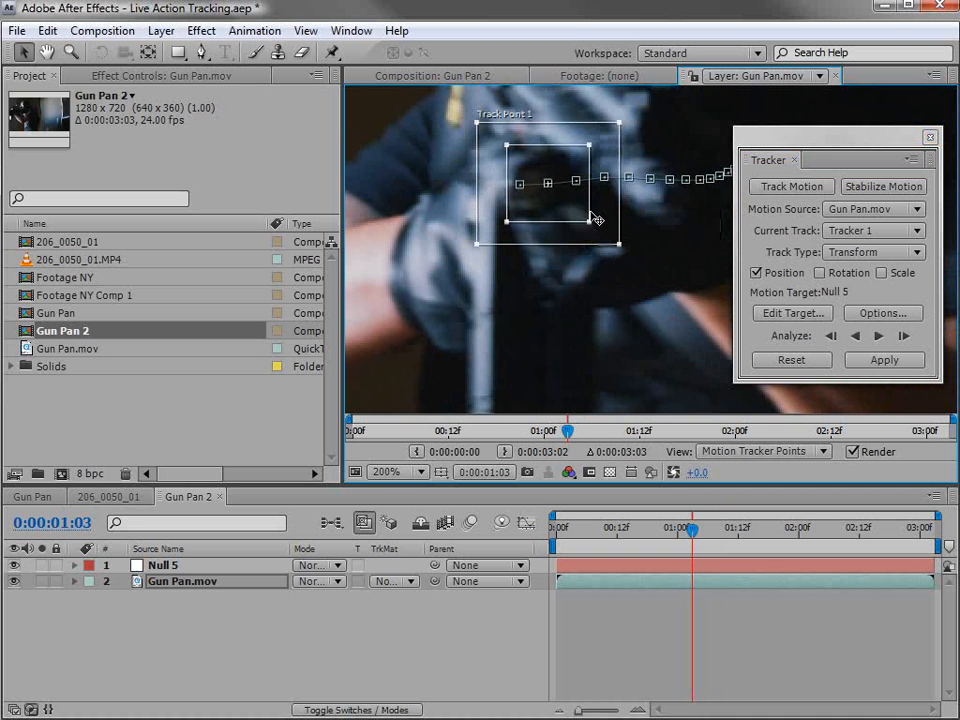
Return to 0:00:01:02 and move Track Point 1 onto the light on the gun.
key(Page_Down)
click(831, 335)
click(831, 335)
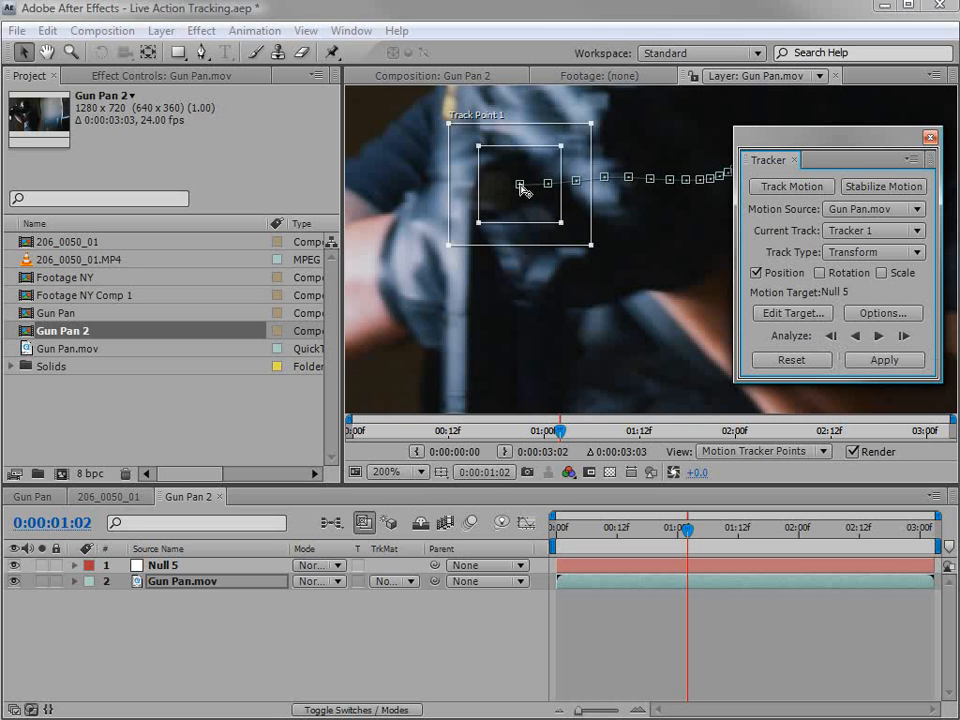
drag(540, 213, 512, 219)
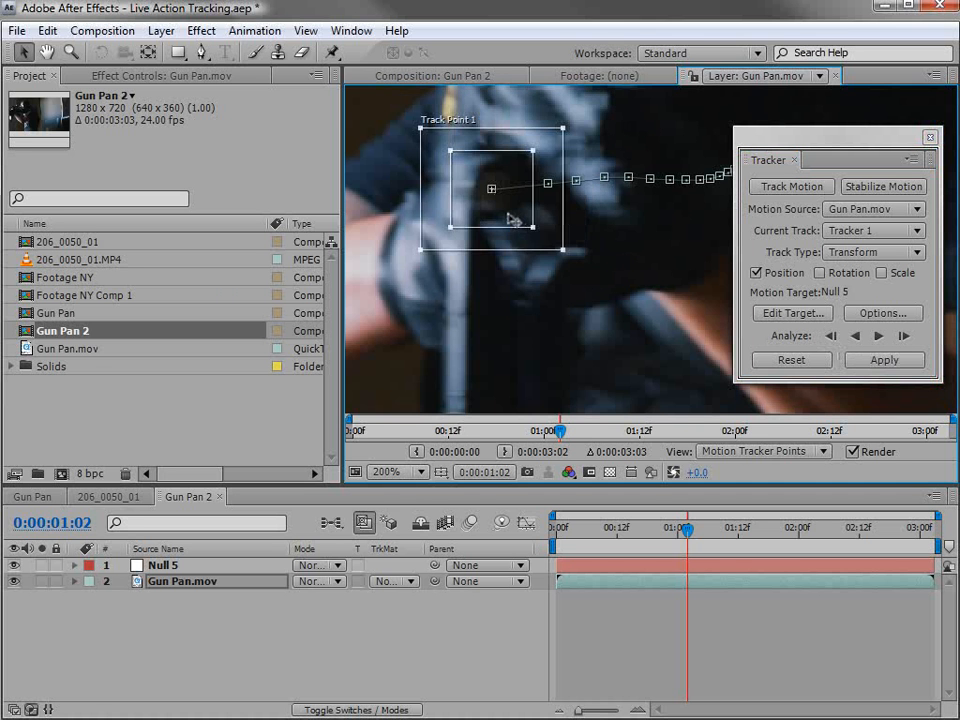
Analyze the track forward one frame at a time from 0:00:01:02 to 0:00:01:06.
click(903, 336)
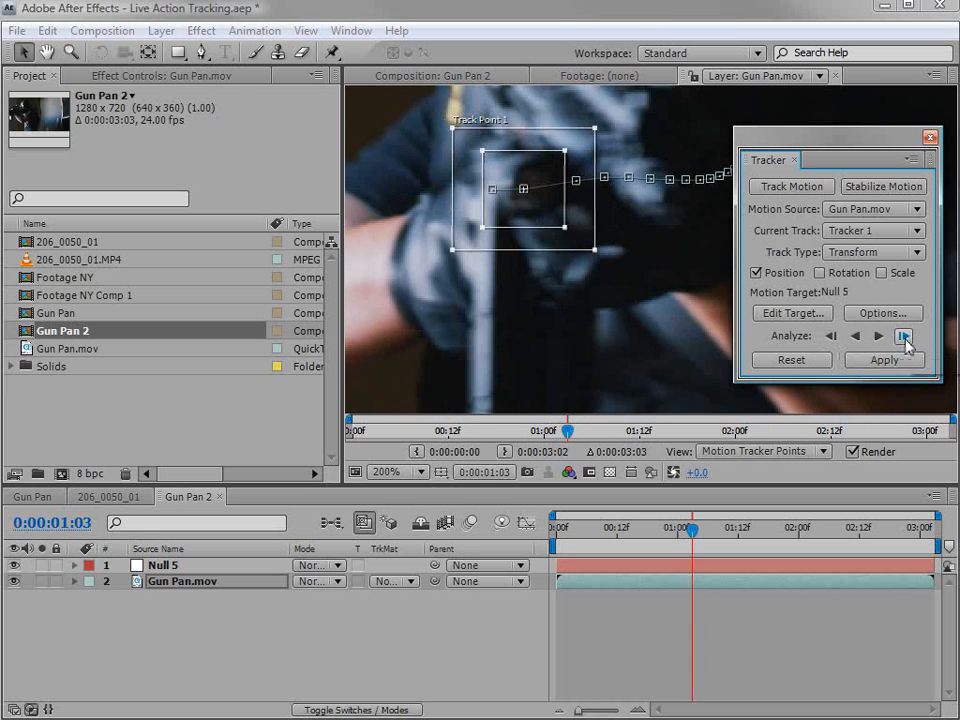
click(903, 336)
click(903, 336)
click(903, 336)
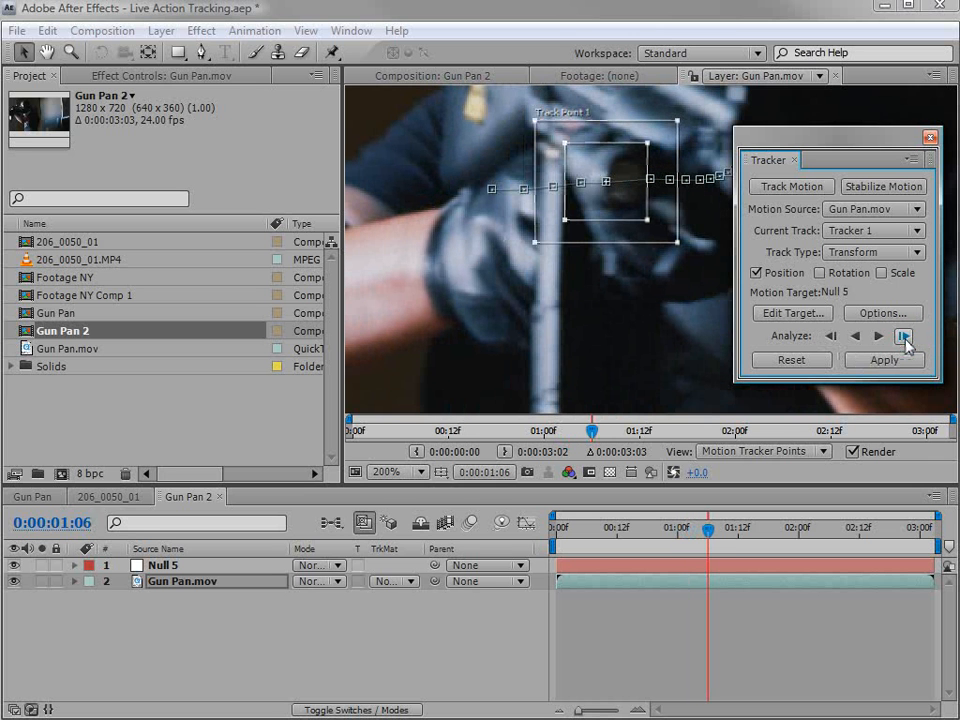
Reposition Track Point 1 on the gun light at 0:00:01:06 and re-analyze one frame at a time back to 0:00:01:03.
drag(615, 208, 636, 211)
click(830, 336)
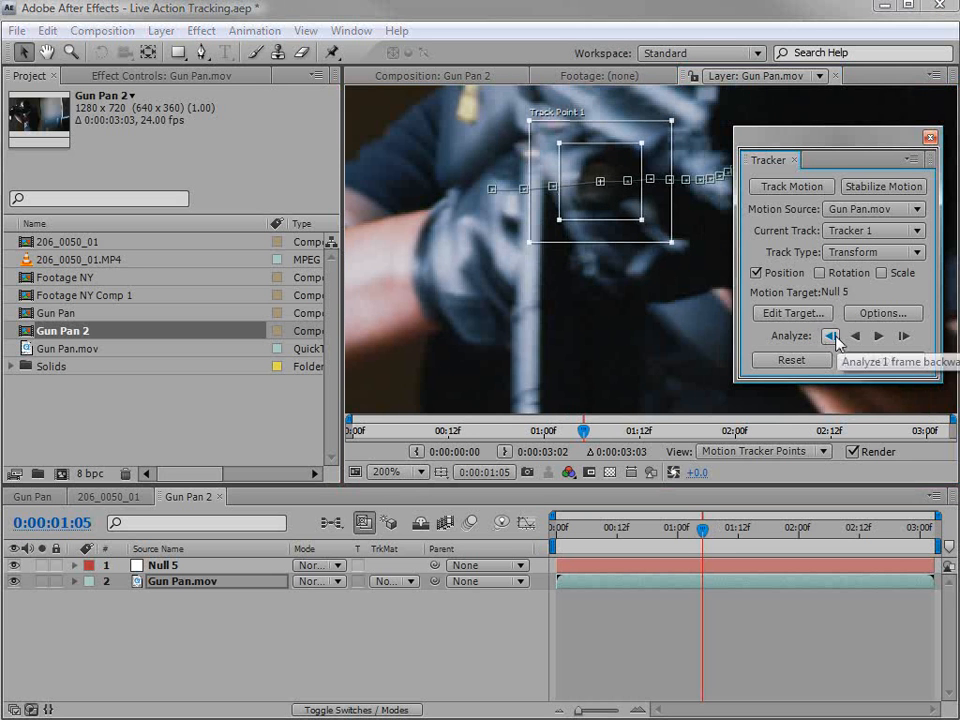
click(830, 336)
click(830, 336)
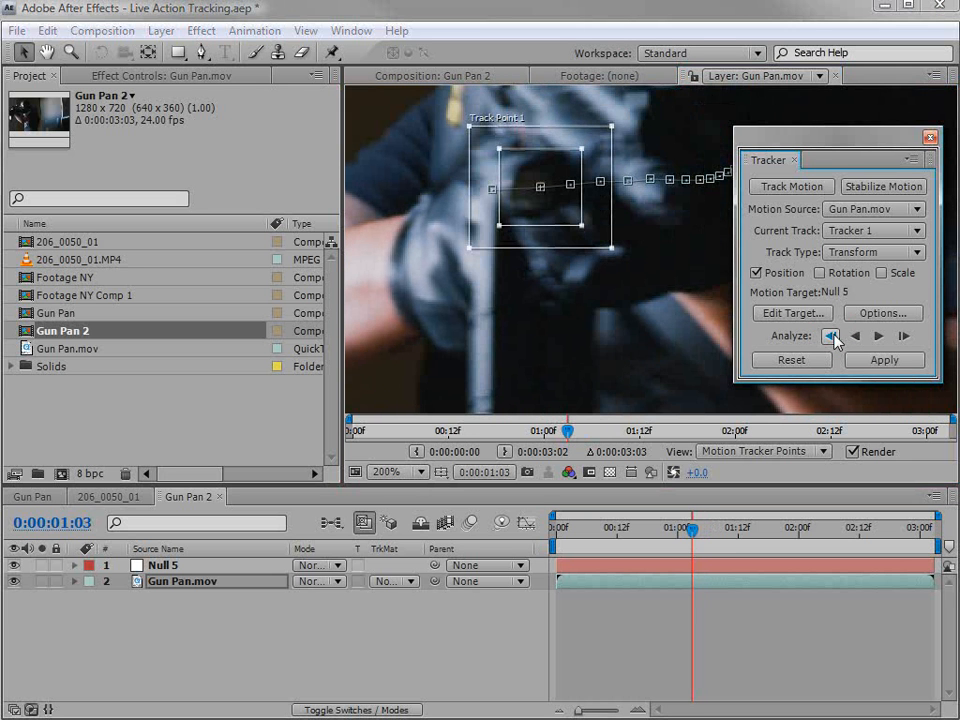
click(831, 337)
Compare the neighbouring frames and nudge Track Point 1 onto the gun light at 0:00:01:03.
key(Page_Down)
key(Page_Down)
key(Page_Down)
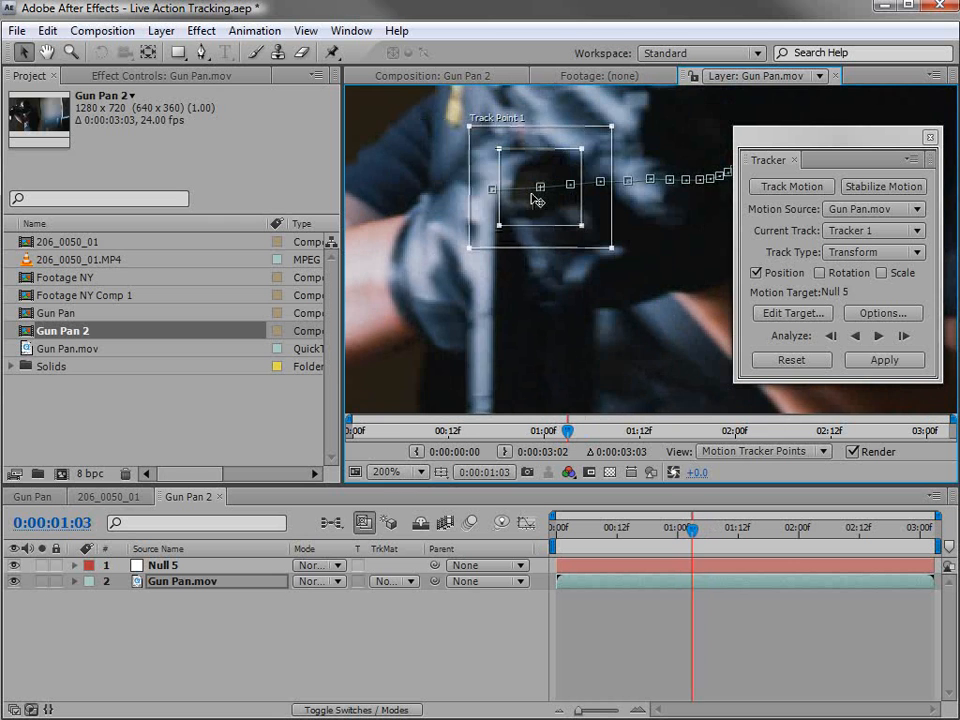
key(Page_Up)
key(Page_Up)
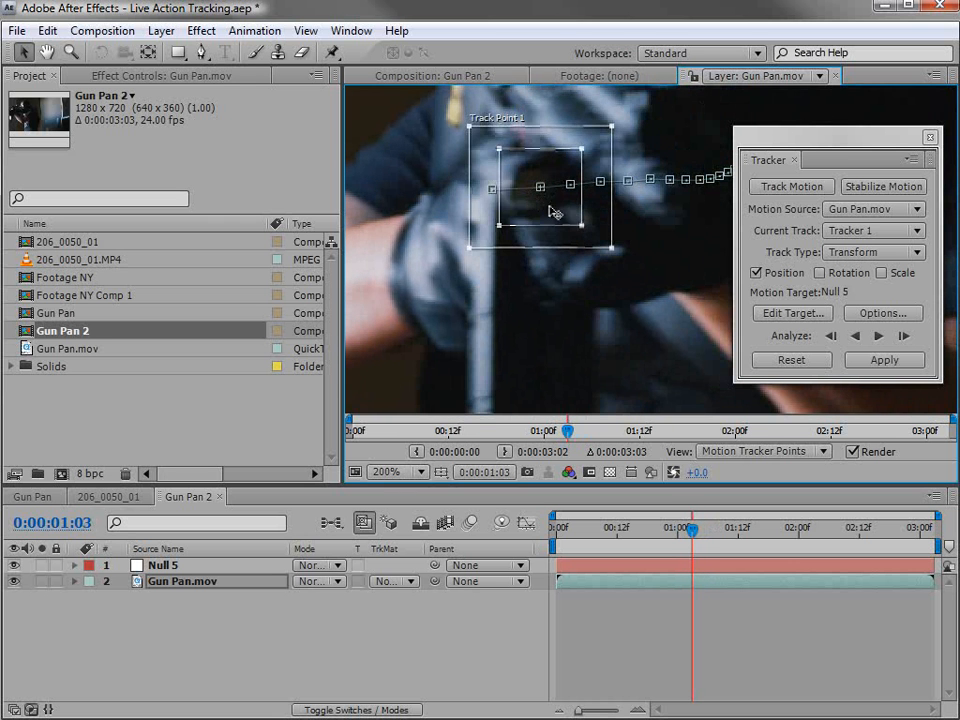
drag(553, 214, 560, 222)
key(Page_Down)
key(Page_Down)
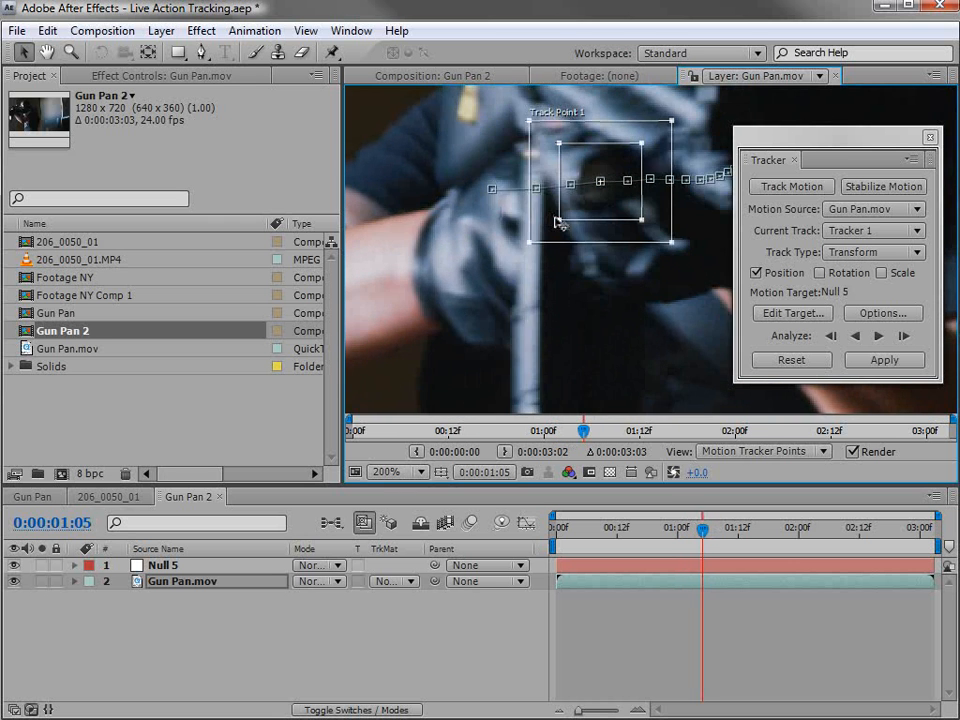
Place Track Point 1 by hand on the gun light, frame by frame, from 0:00:01:01 back to 0:00:00:22.
key(Page_Up)
key(Page_Up)
key(Page_Up)
key(Page_Up)
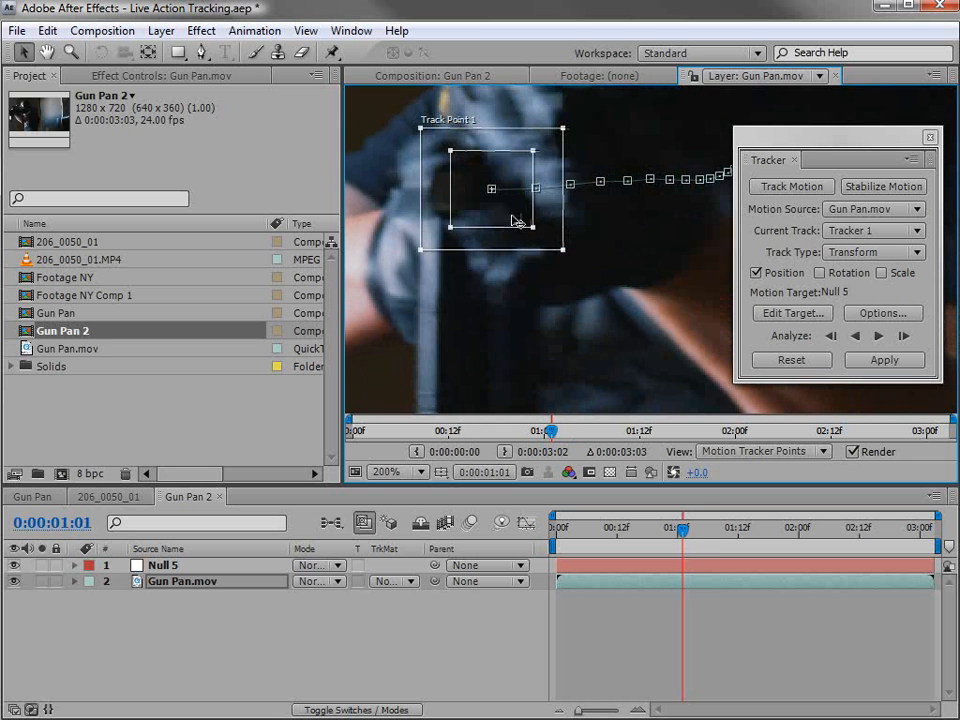
drag(517, 221, 452, 242)
key(space)
key(Page_Up)
key(Page_Up)
key(comma)
Continue positioning Track Point 1 by hand on the gun light, frame by frame, from 0:00:00:22 back to 0:00:00:12.
key(Page_Up)
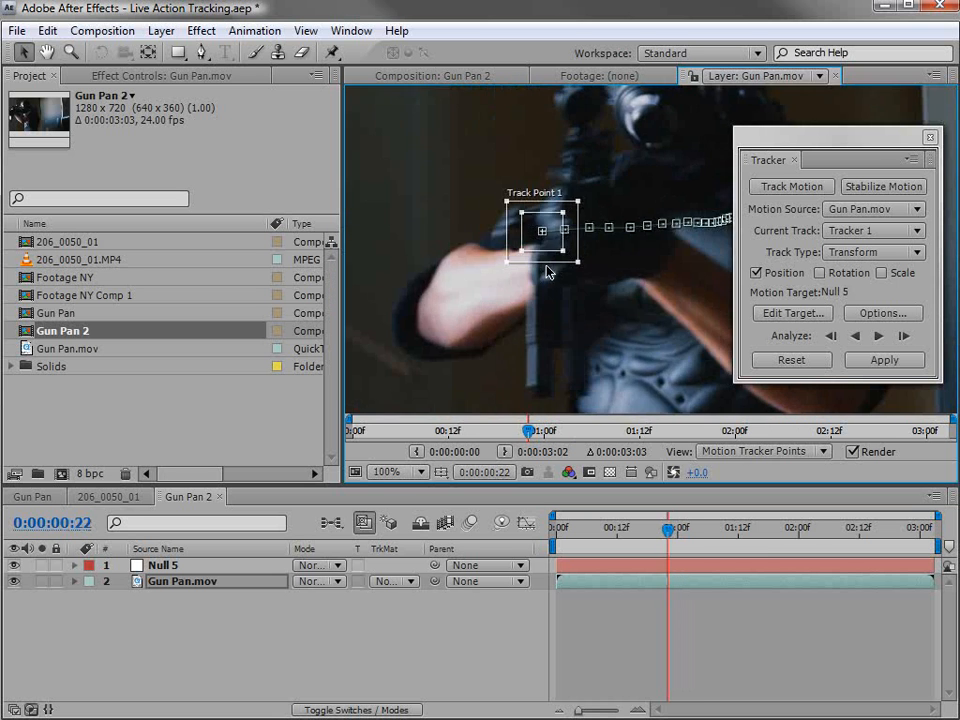
key(period)
drag(655, 268, 604, 321)
key(Page_Up)
key(Page_Up)
key(Page_Up)
key(Page_Up)
key(space)
key(Page_Up)
drag(553, 289, 400, 303)
key(Page_Up)
key(Page_Up)
key(Page_Up)
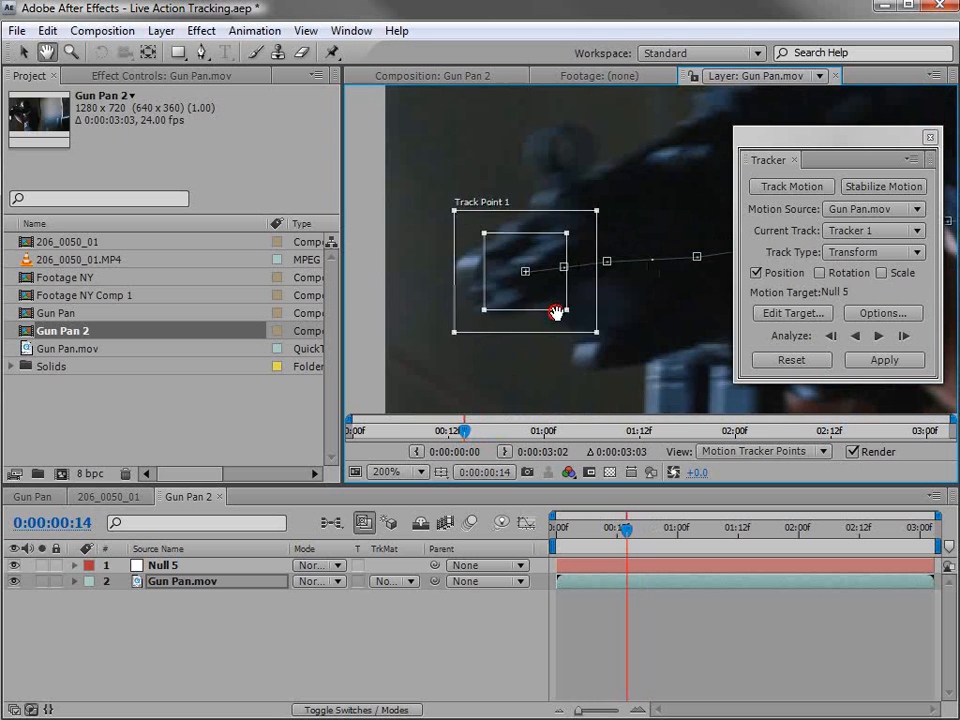
drag(519, 298, 409, 295)
key(Page_Up)
key(Page_Up)
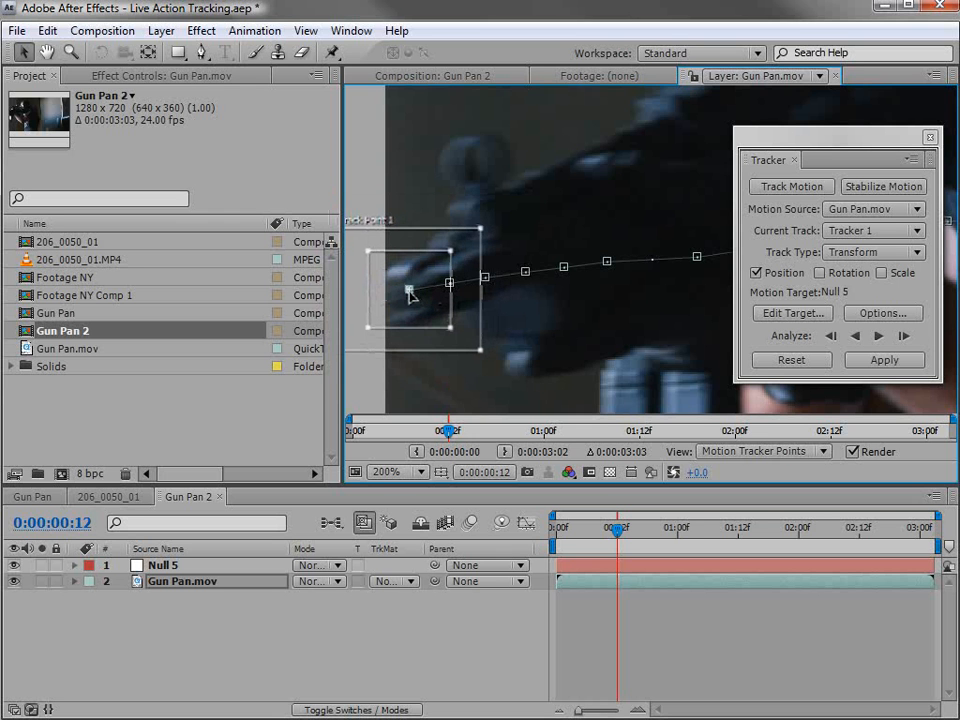
Review the hand-placed track up to 0:00:01:09 and analyze it forward from there to the end of the clip.
drag(623, 513, 648, 530)
key(space)
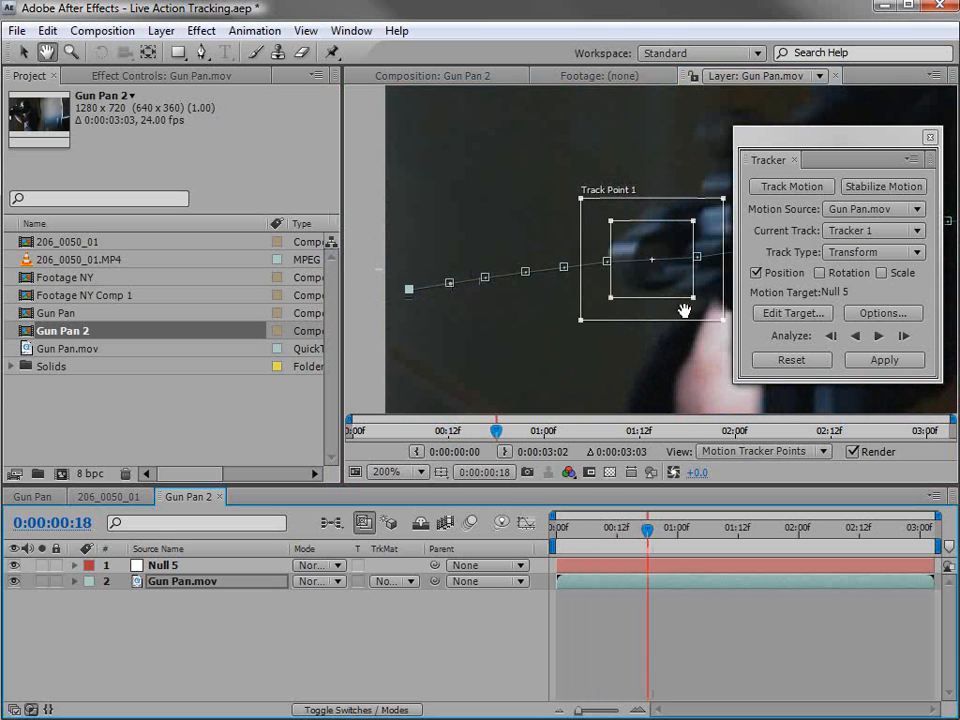
scroll(685, 309, down, 1)
drag(680, 292, 497, 305)
drag(652, 514, 722, 531)
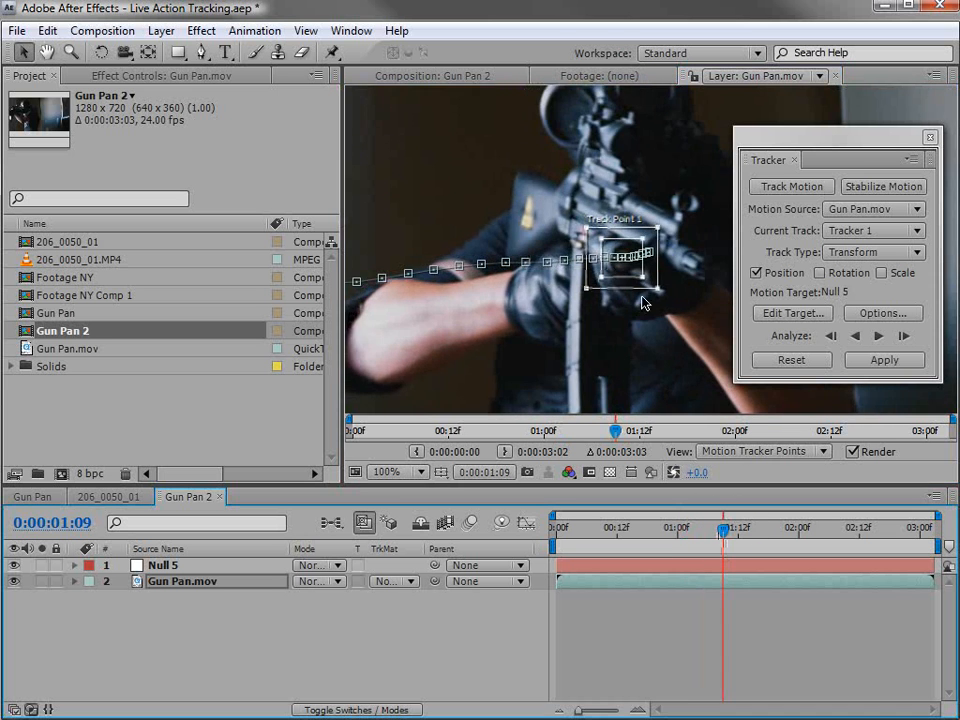
scroll(700, 255, up, 1)
click(878, 337)
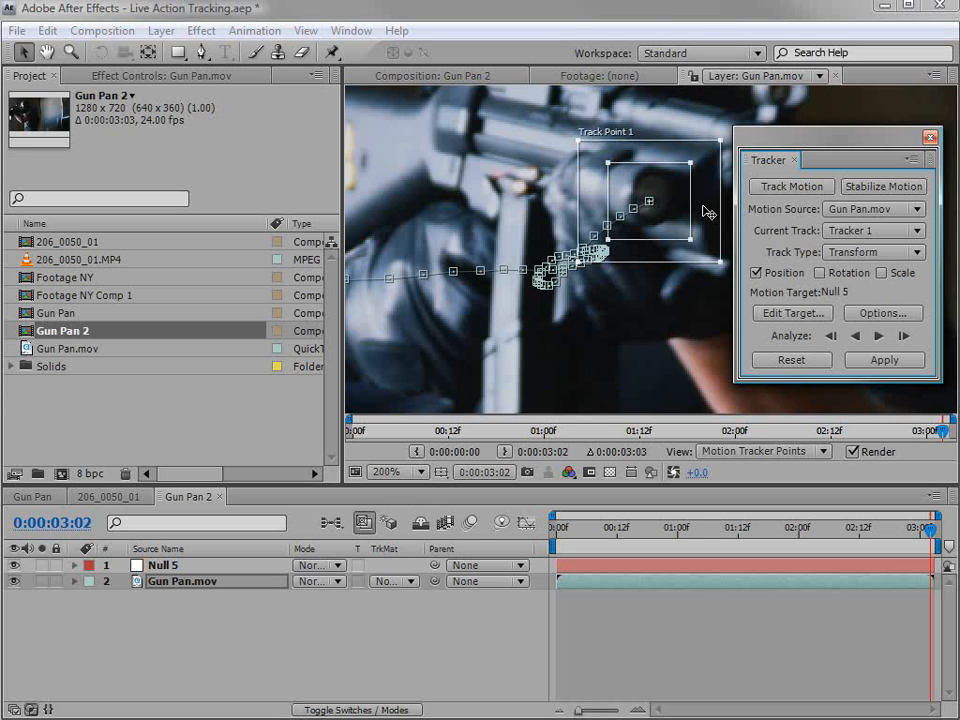
Set the motion target to Null 5 and apply the tracking data to it in X and Y.
click(790, 313)
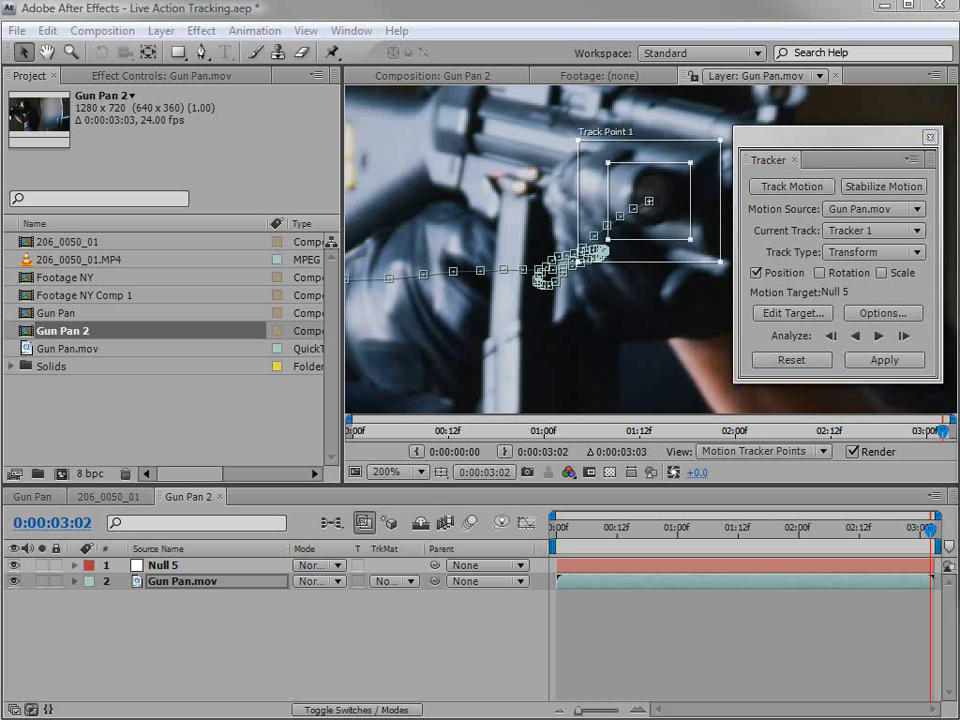
drag(215, 349, 193, 345)
click(440, 401)
click(354, 415)
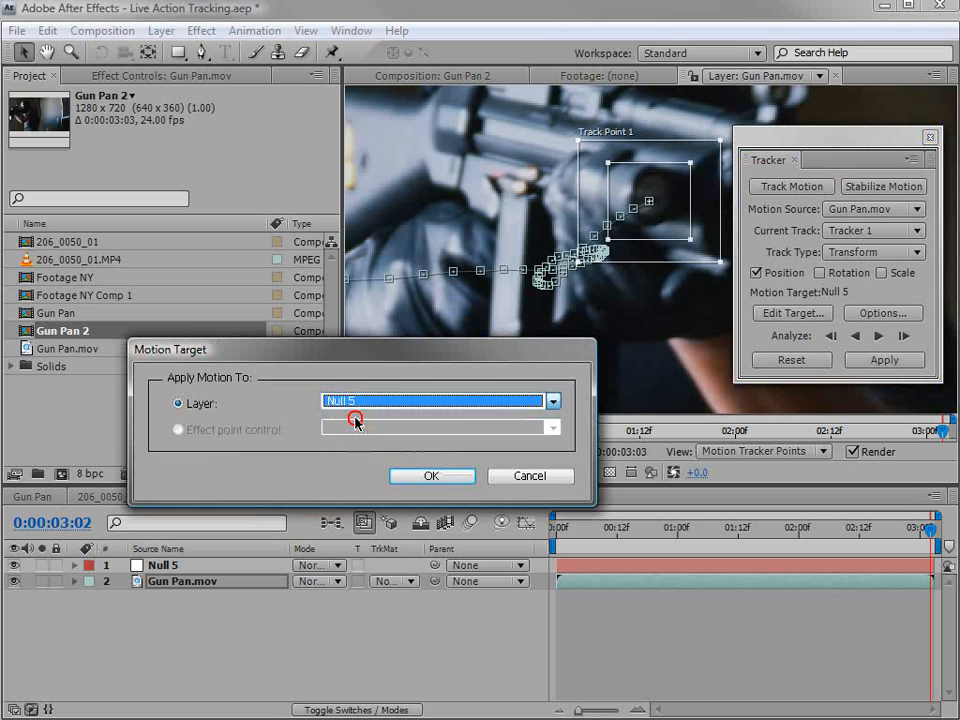
click(431, 476)
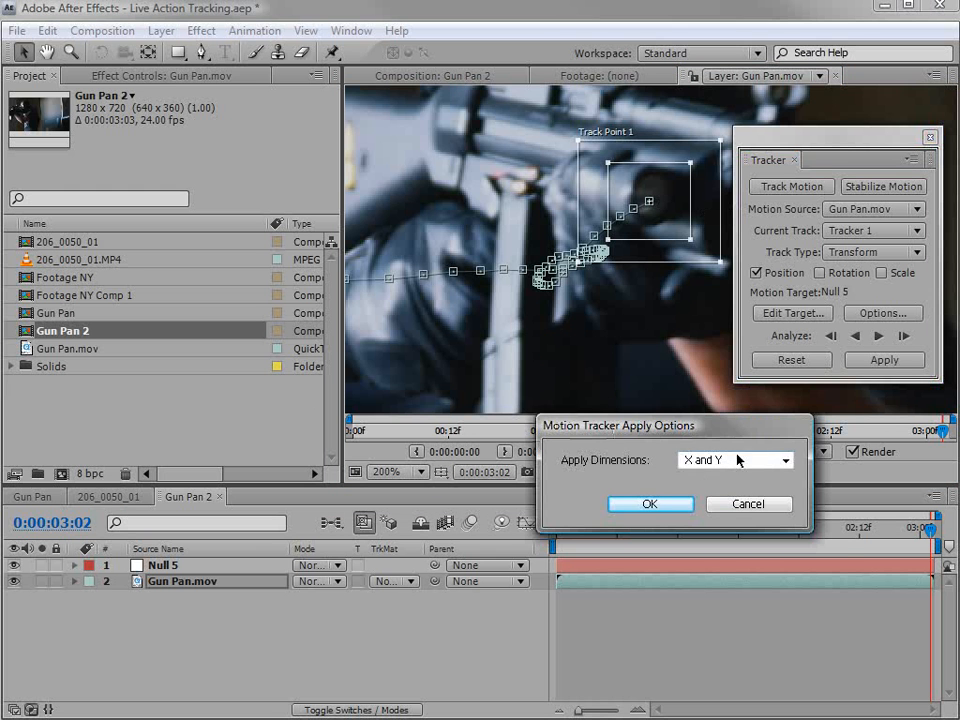
click(649, 505)
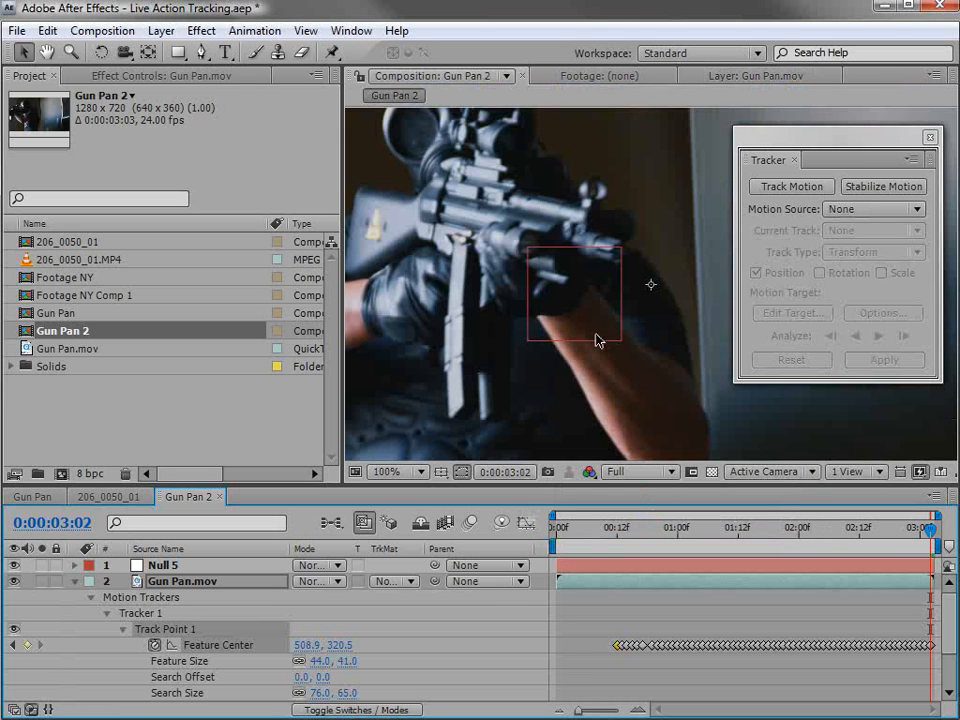
Check the tracked null at 0:00:01:08 and close the tracker controls.
drag(895, 540, 717, 549)
click(929, 137)
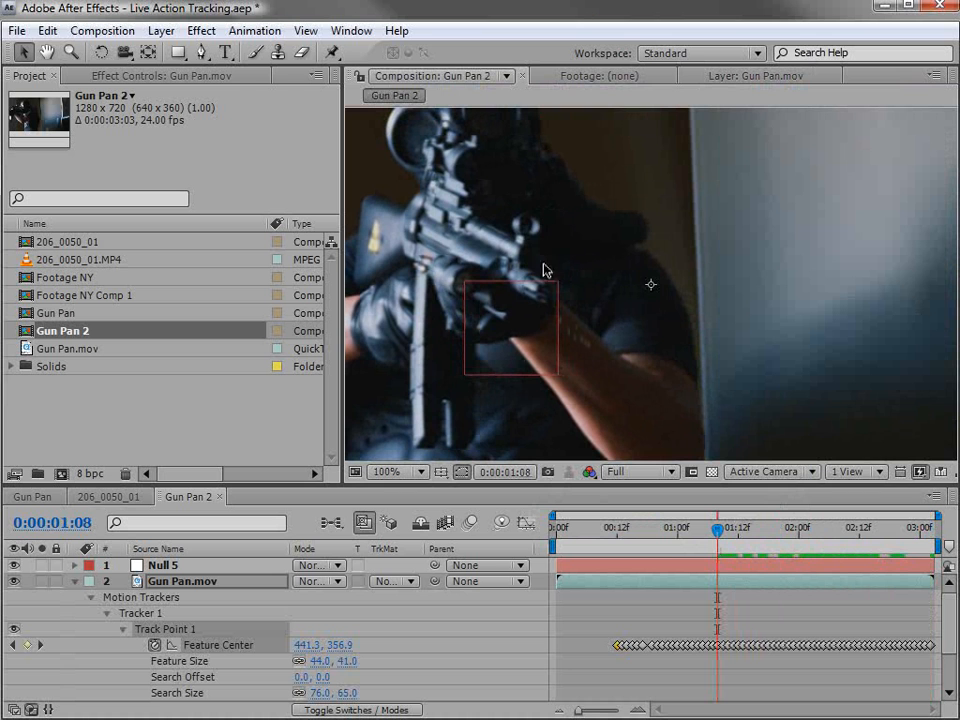
scroll(450, 225, down, 2)
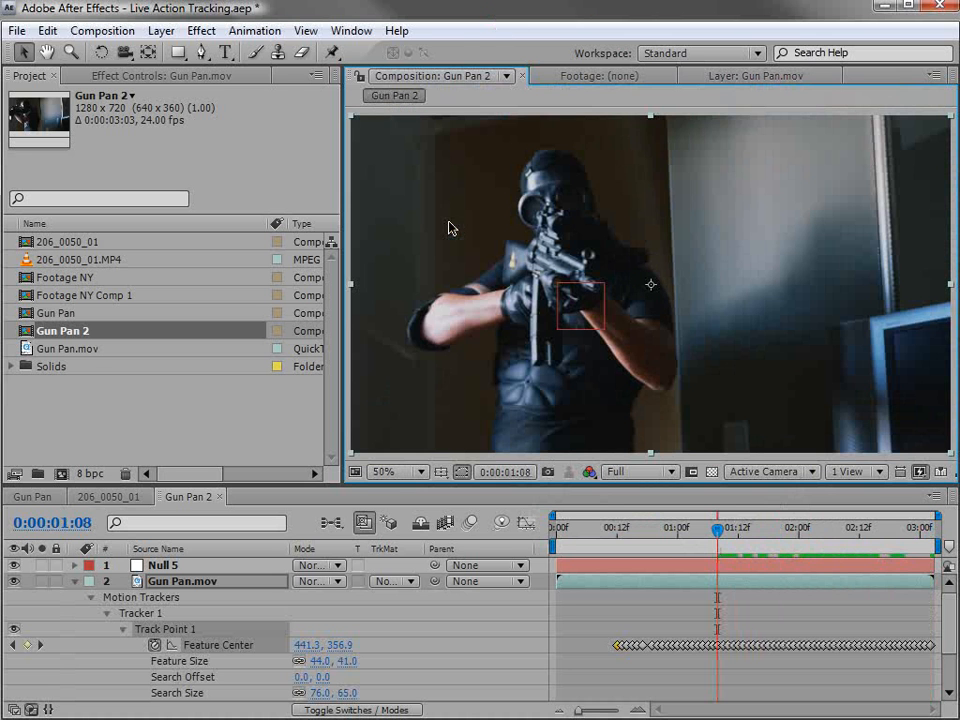
Create a 1280 x 720 white solid and apply the Video Copilot Optical Flares effect to it.
click(160, 30)
mouse_move(175, 52)
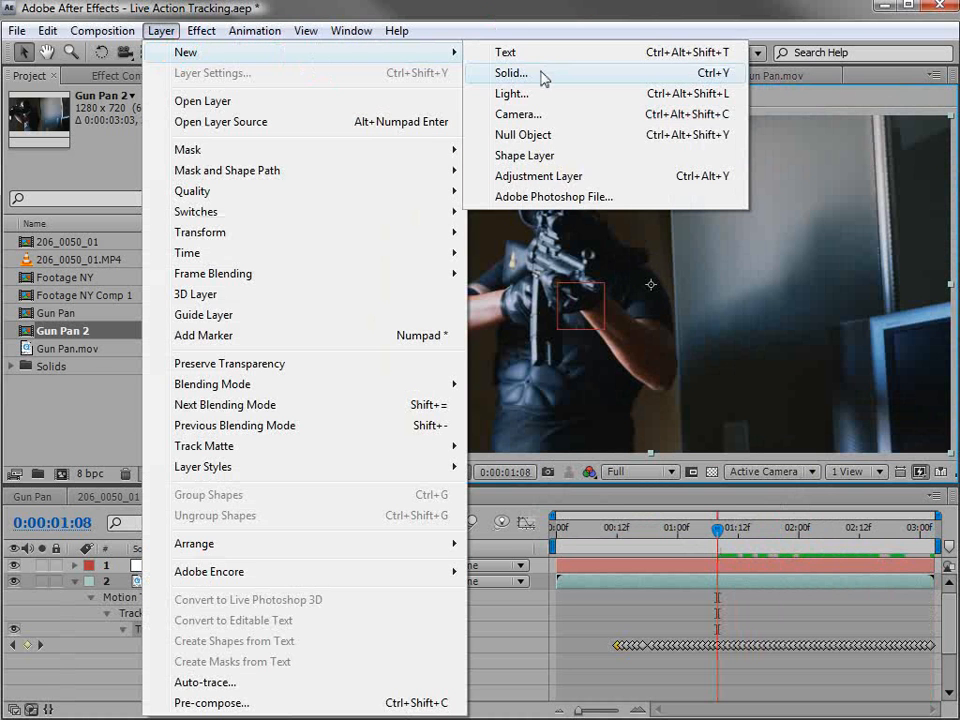
click(542, 77)
click(570, 497)
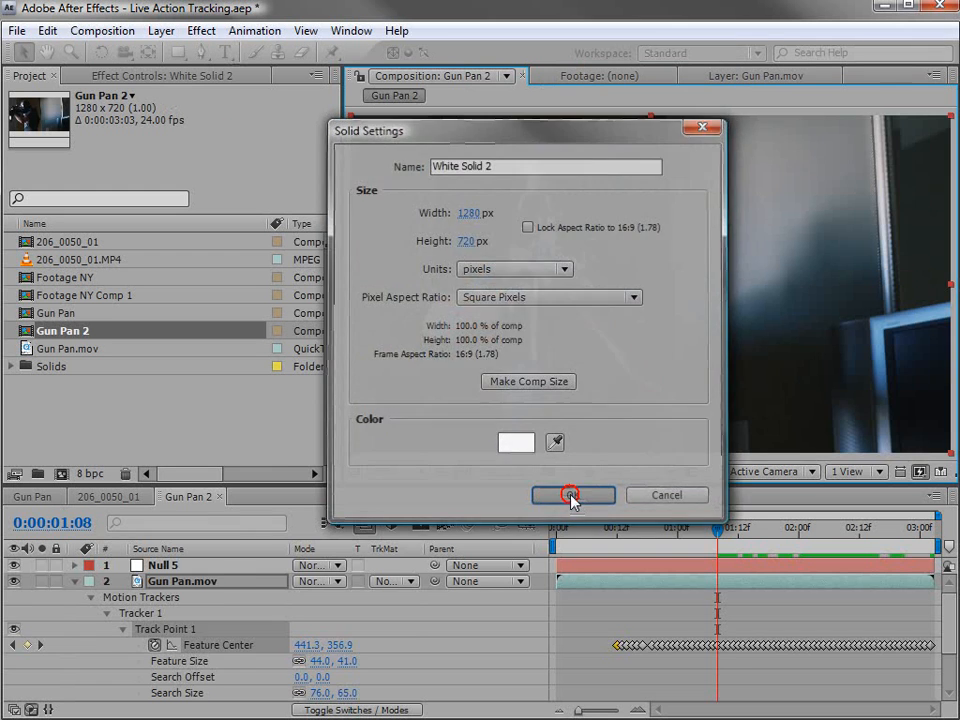
click(201, 30)
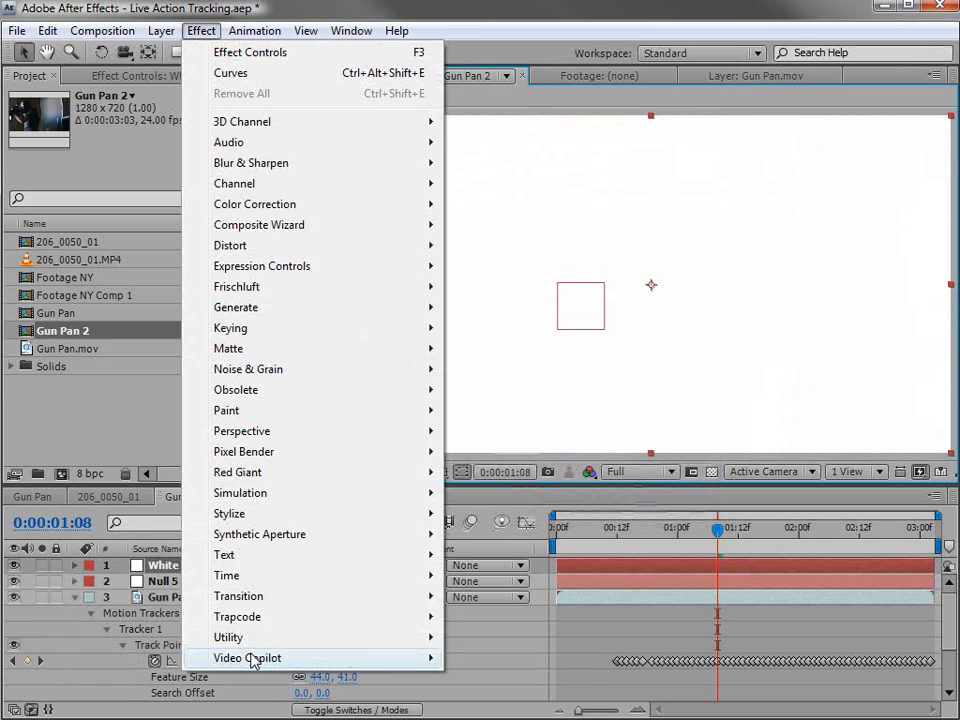
mouse_move(251, 658)
click(502, 659)
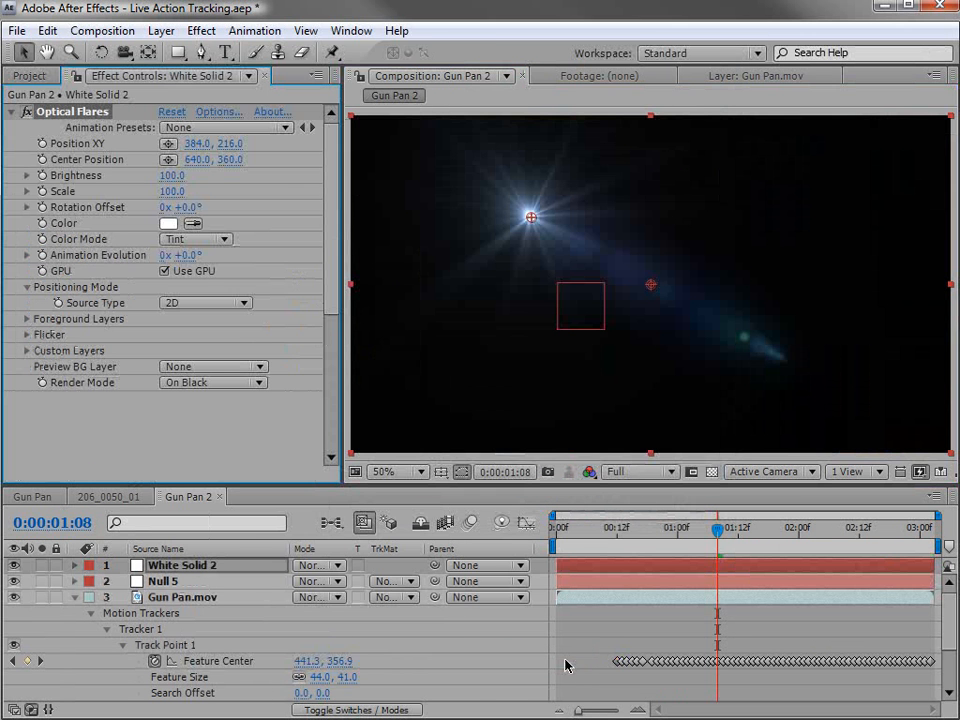
Load the Tac Light preset from Natural Flares into the flare, preview it at different positions and accept it.
click(220, 112)
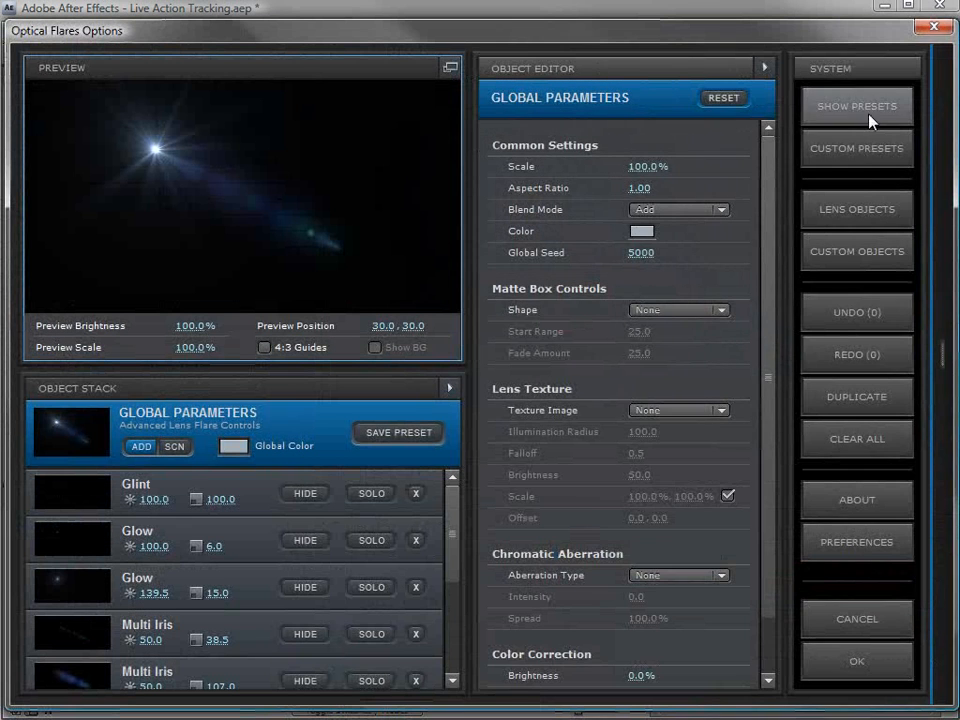
click(812, 115)
click(821, 103)
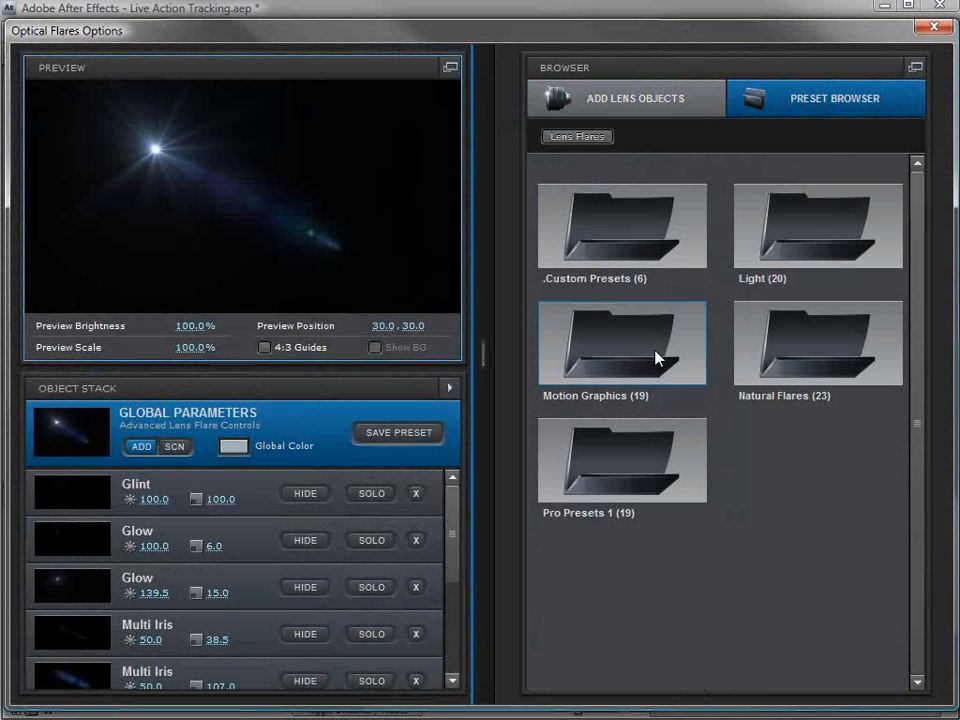
double_click(652, 360)
double_click(633, 240)
double_click(774, 336)
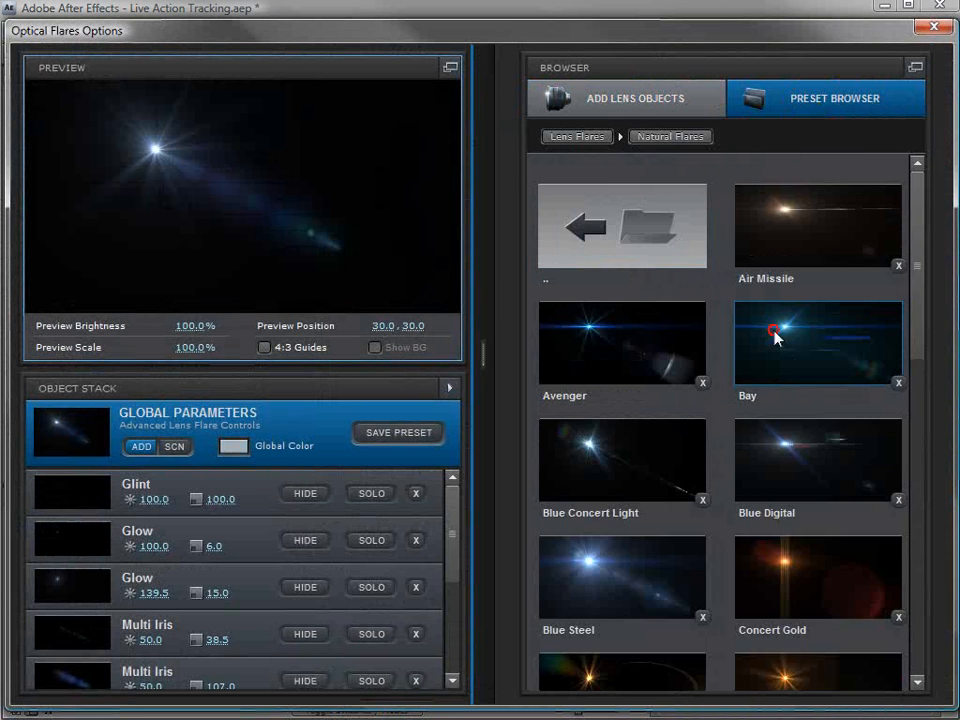
drag(921, 326, 913, 662)
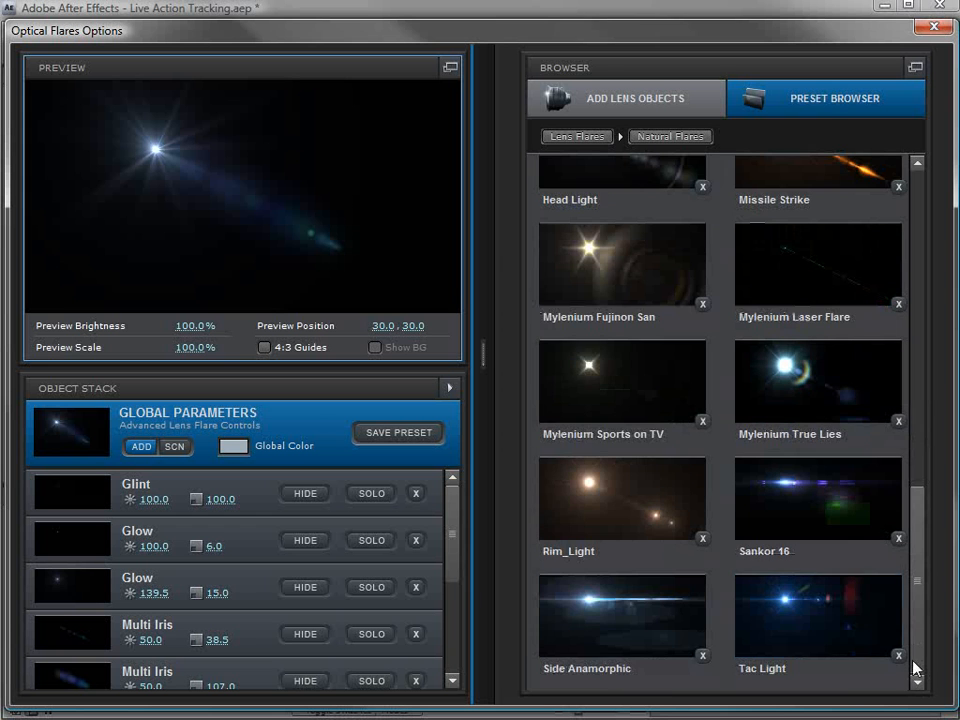
double_click(787, 617)
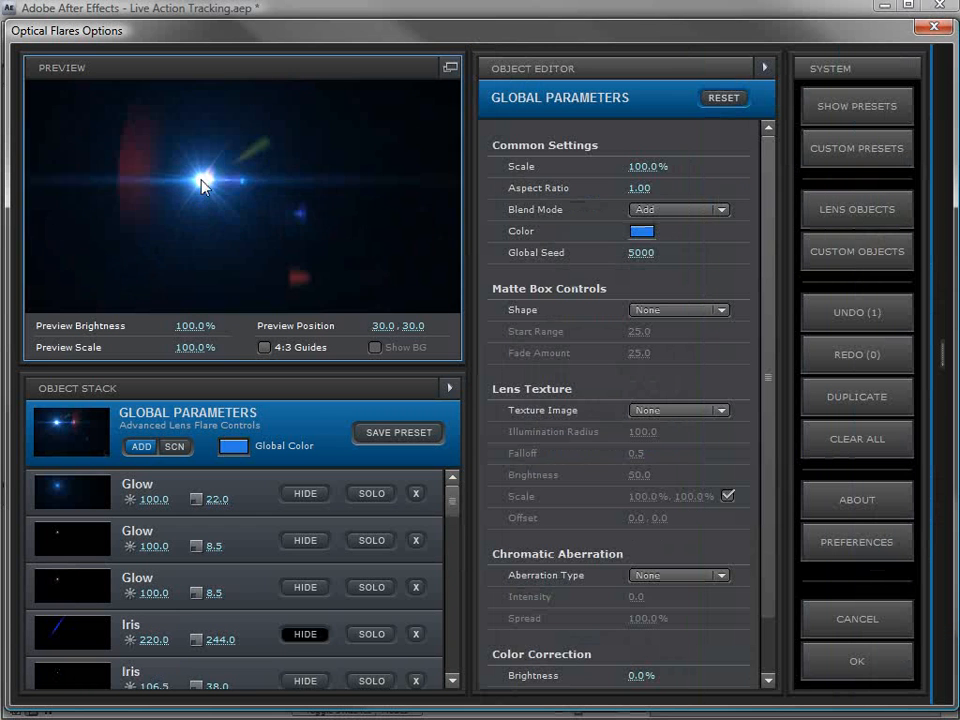
drag(203, 183, 224, 180)
drag(167, 155, 162, 181)
click(841, 676)
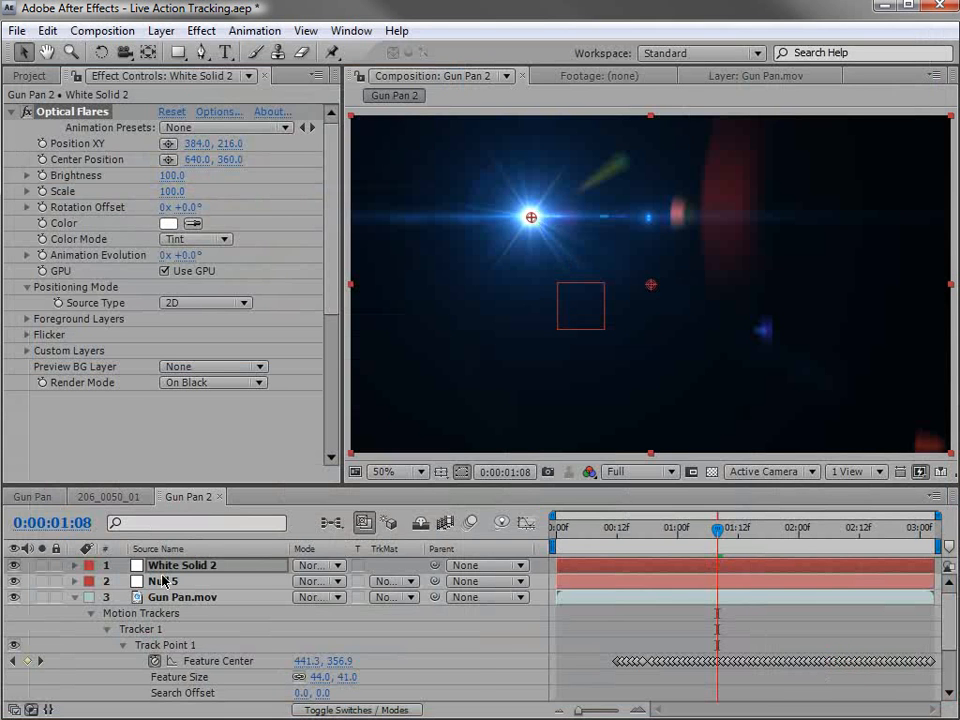
Set the blending mode of the flare's white solid to Screen.
click(331, 571)
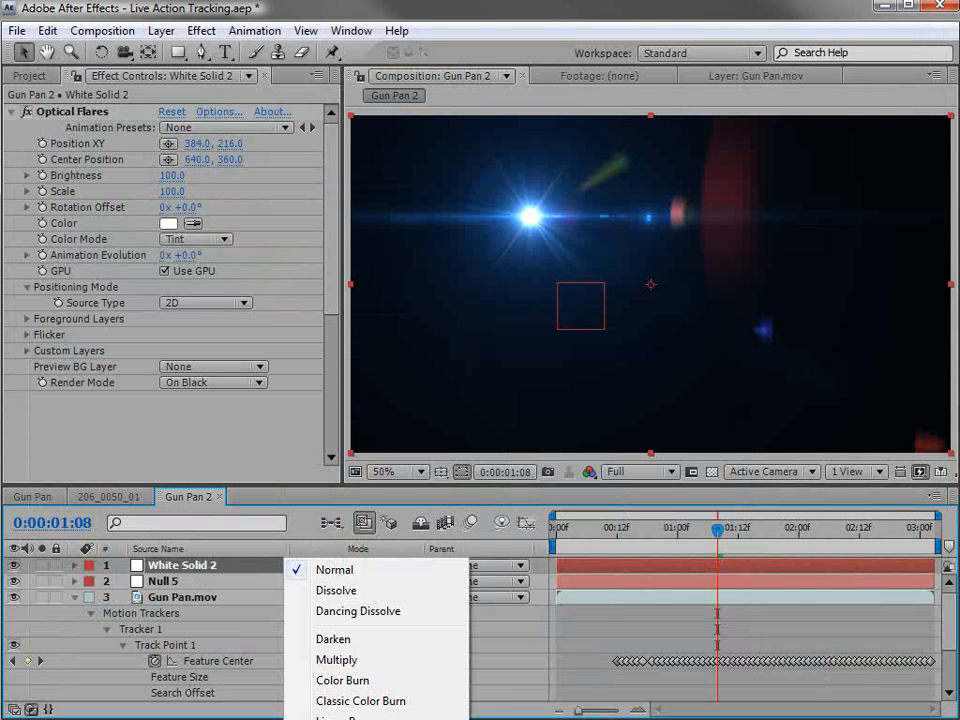
click(336, 719)
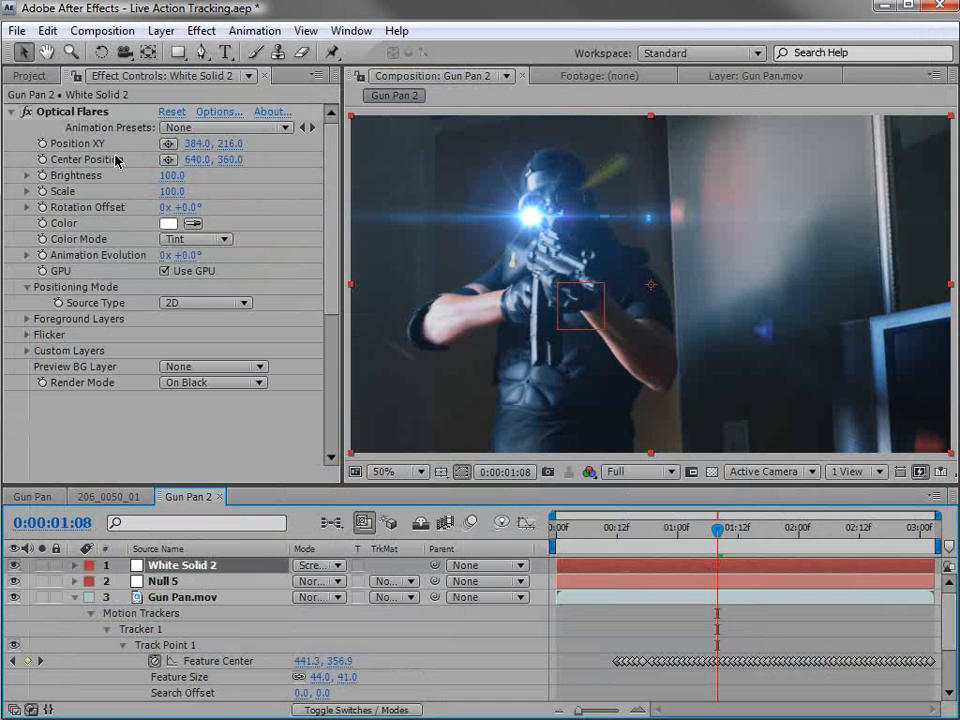
Link the white solid's Optical Flares Position XY to Null 5's position with an expression.
click(164, 581)
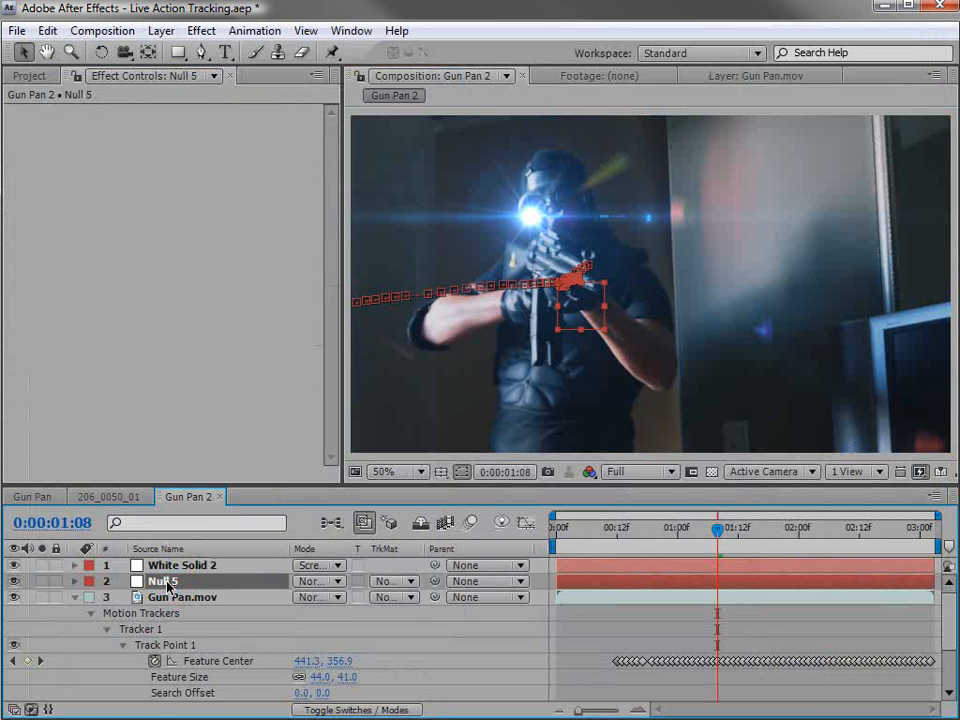
key(p)
click(65, 568)
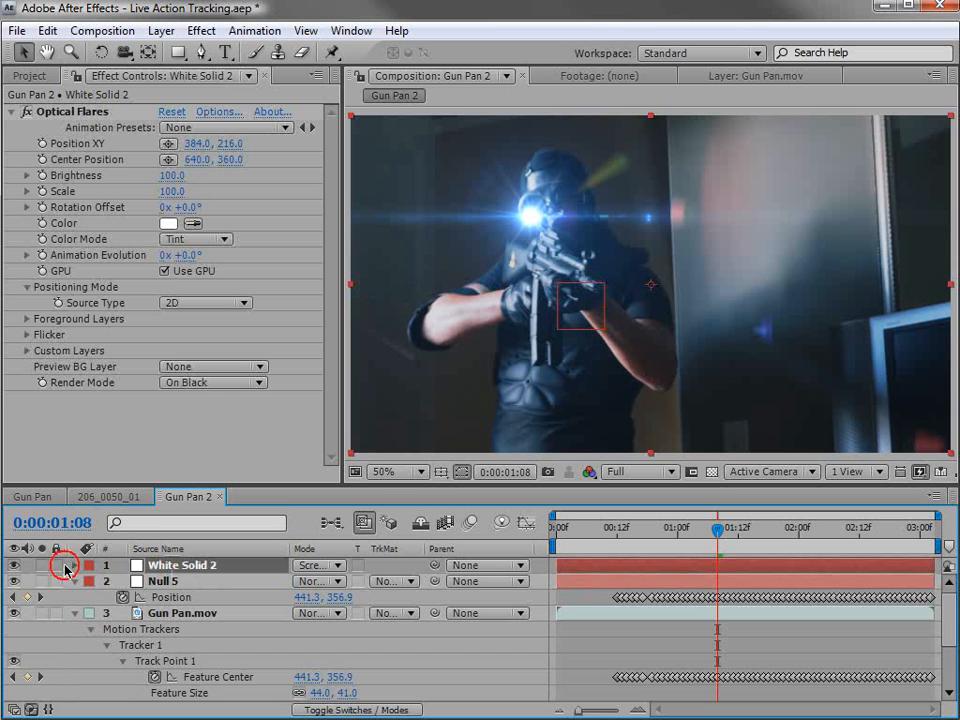
click(78, 566)
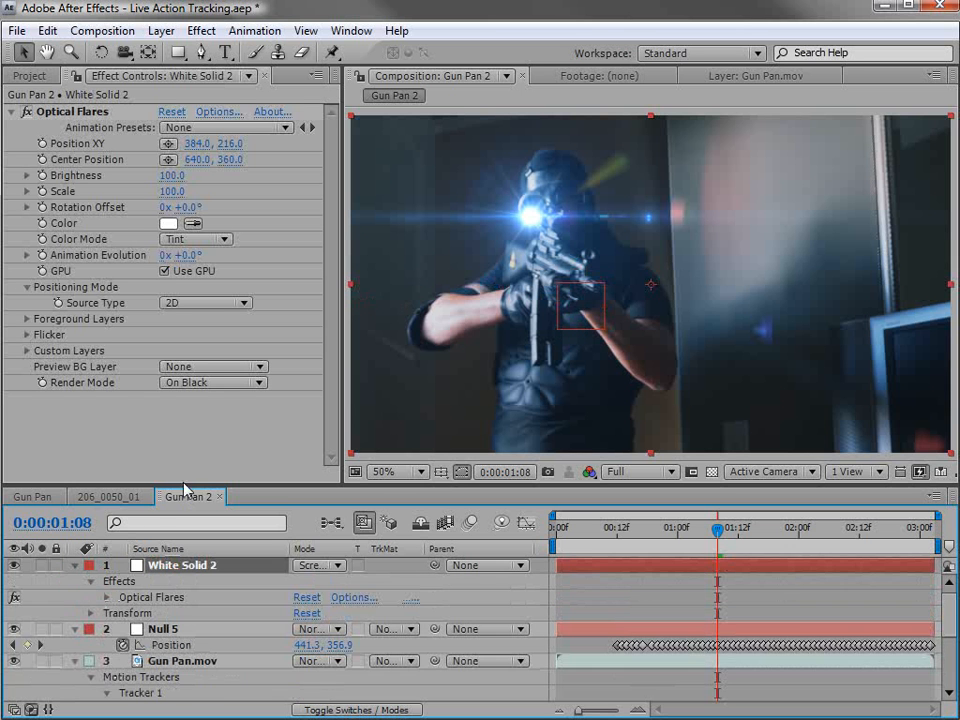
drag(181, 478, 181, 381)
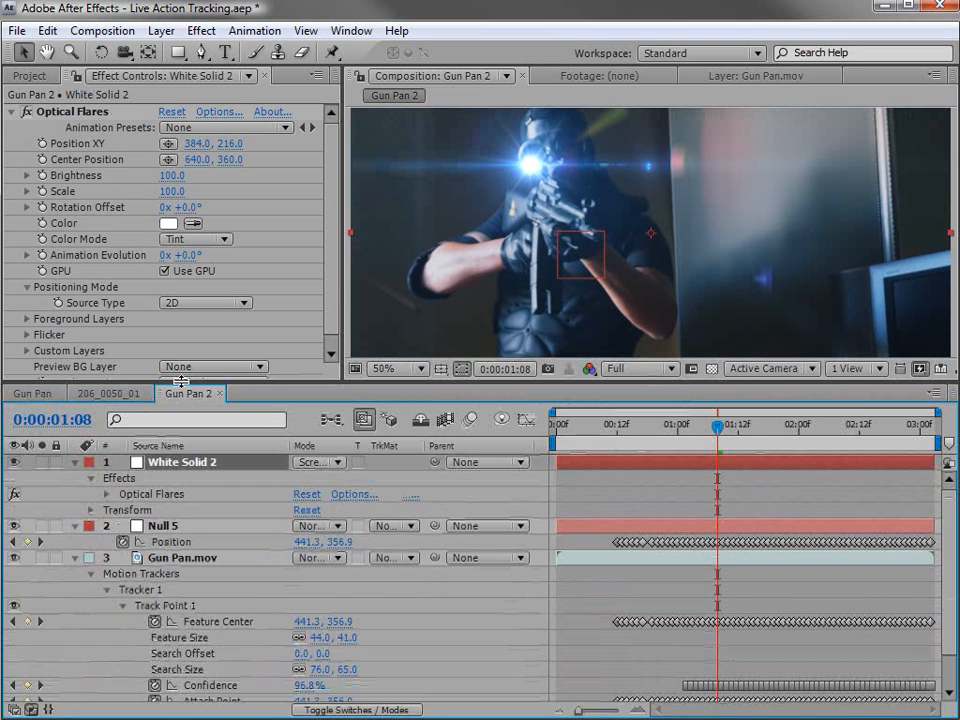
alt+click(42, 144)
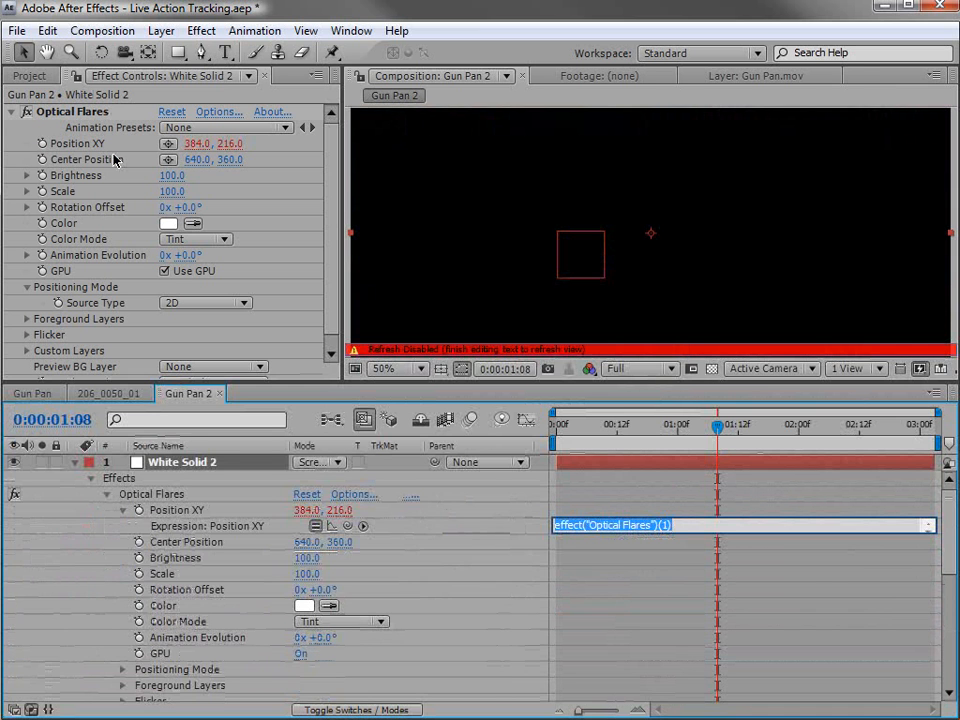
drag(352, 531, 186, 553)
click(675, 509)
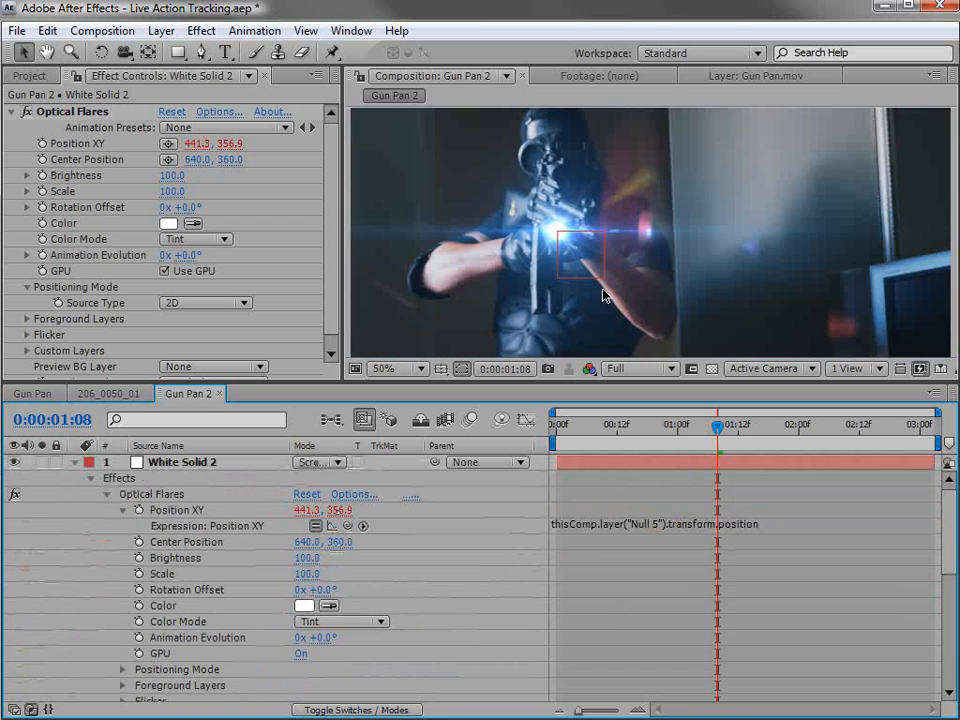
click(74, 463)
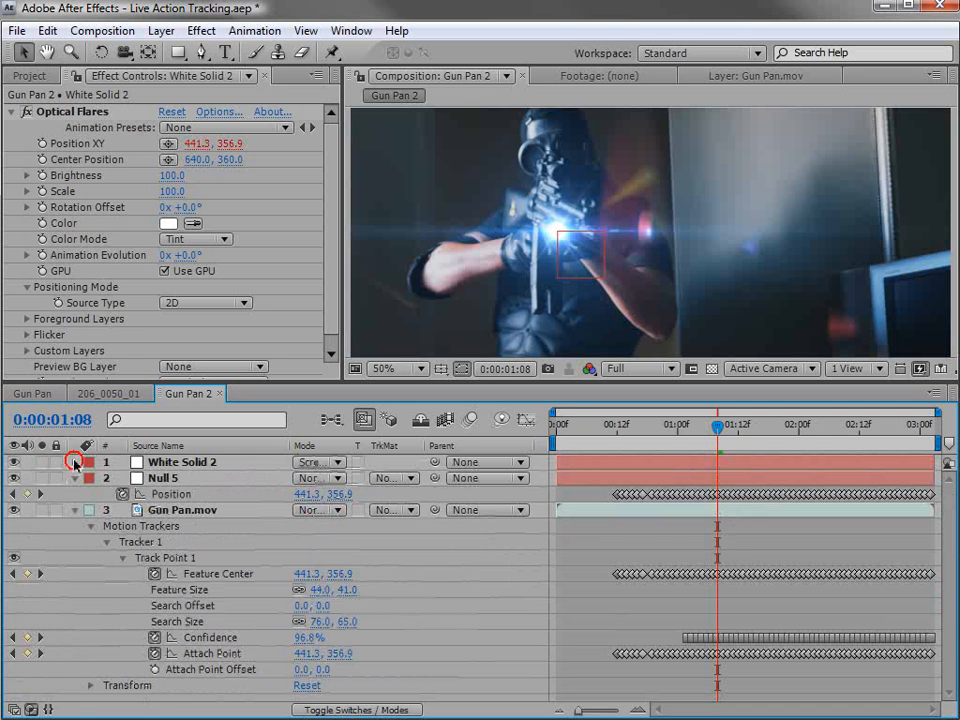
Check the flare up close at 0:00:02:08 and reduce its scale to 50.
drag(722, 452, 836, 431)
scroll(489, 285, up, 2)
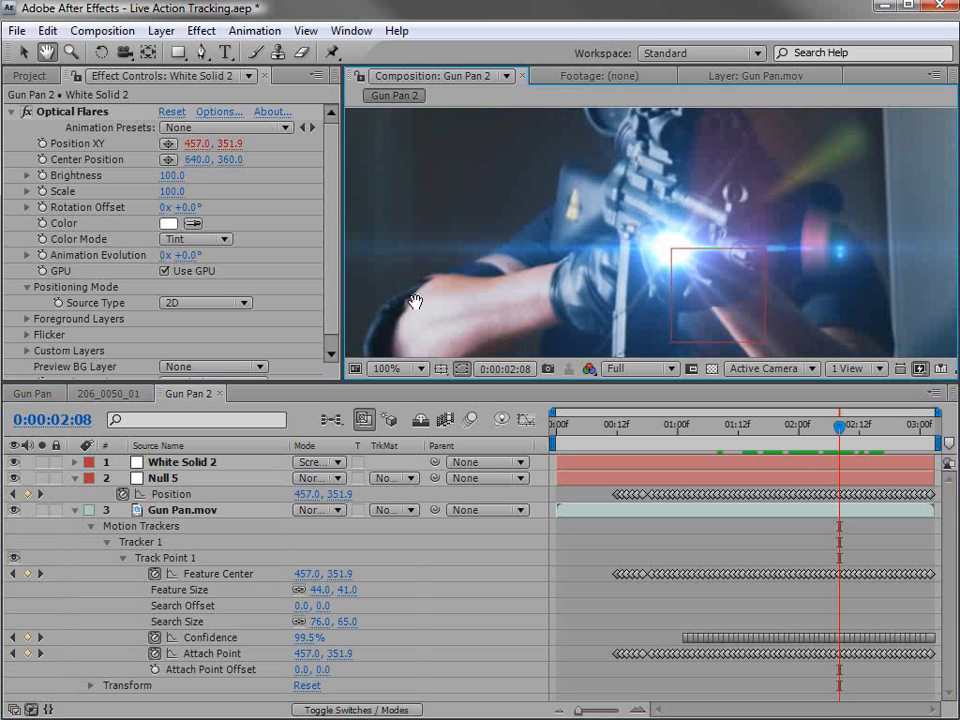
drag(174, 193, 164, 191)
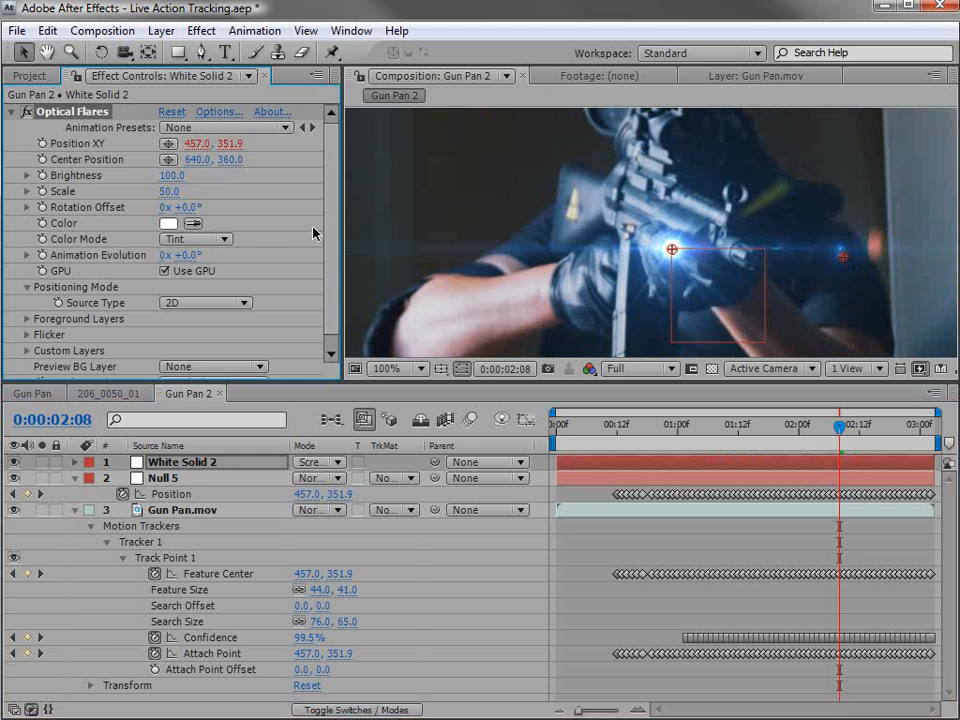
Try a light blue tint on the flare and settle on pale orange, EFCCA3.
click(168, 223)
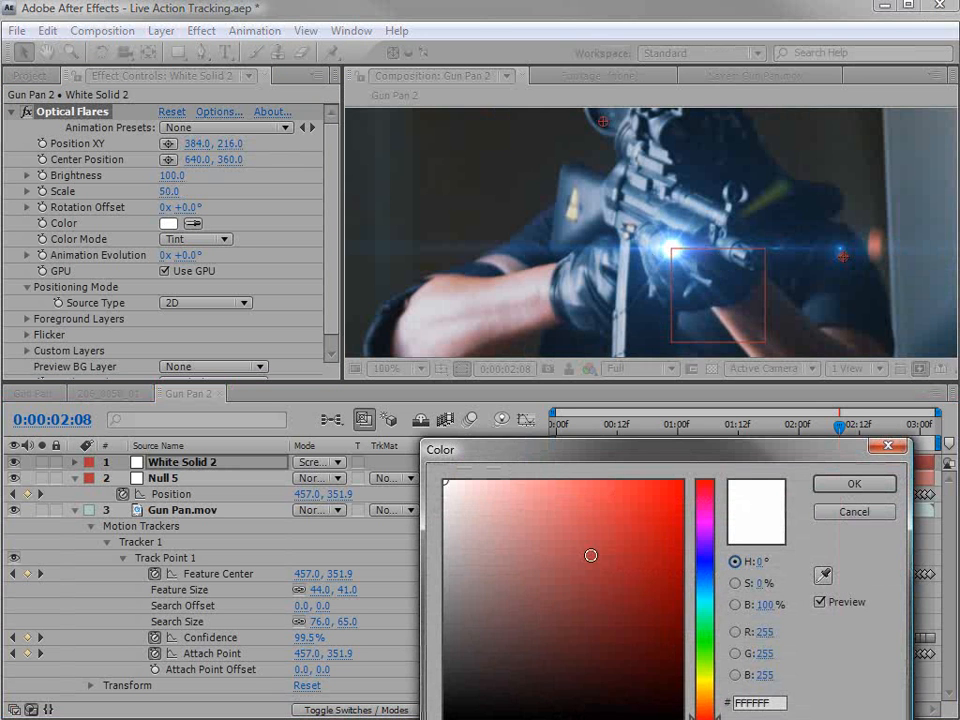
click(705, 587)
drag(499, 520, 557, 498)
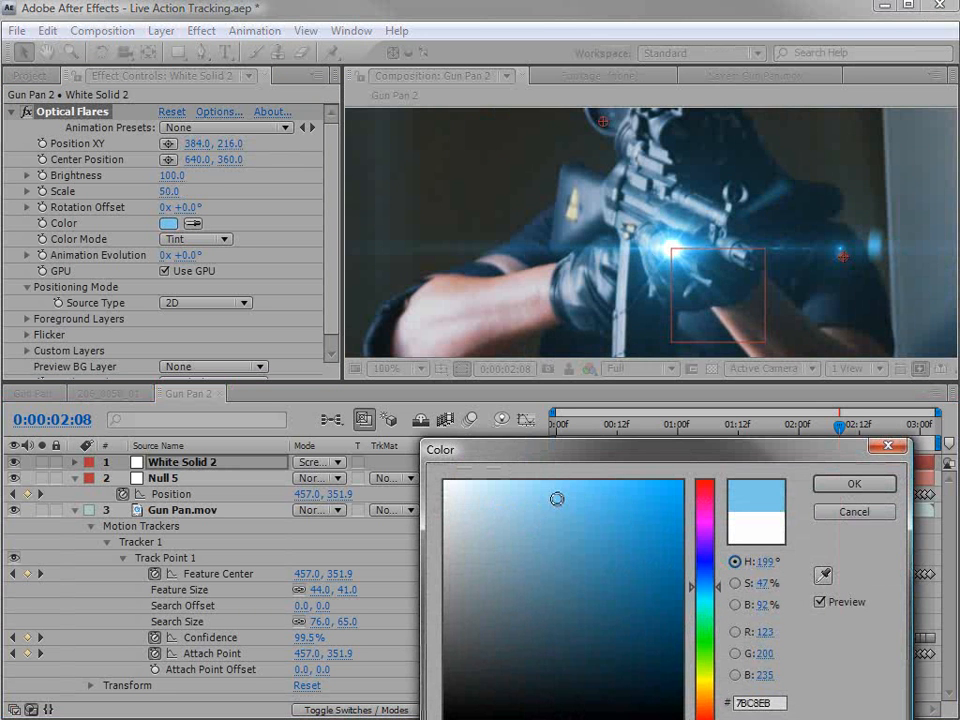
drag(705, 590, 707, 696)
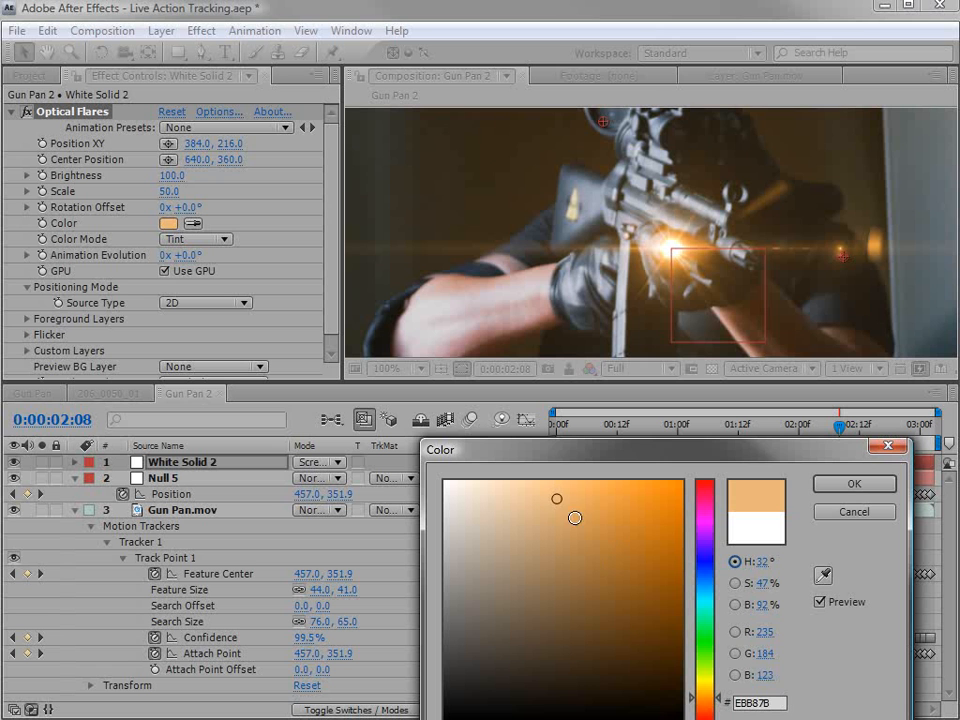
click(496, 509)
drag(496, 509, 519, 491)
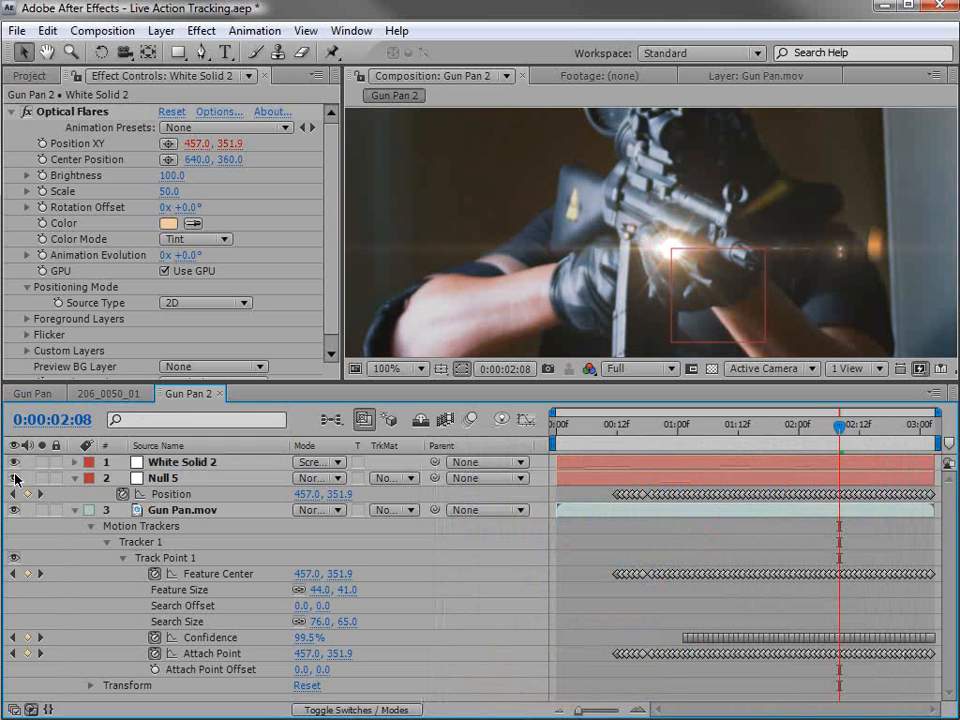
Hide Null 5 and start keyframing the flare's brightness at 0:00:00:19.
scroll(572, 264, down, 2)
drag(836, 426, 651, 463)
scroll(405, 220, up, 2)
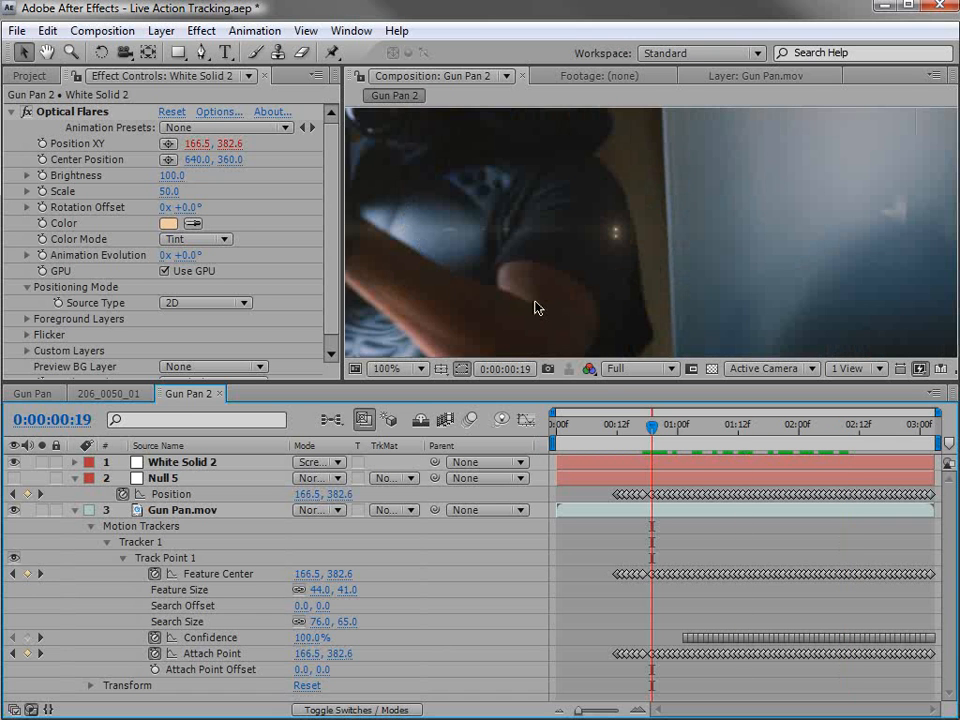
drag(441, 268, 666, 268)
click(297, 320)
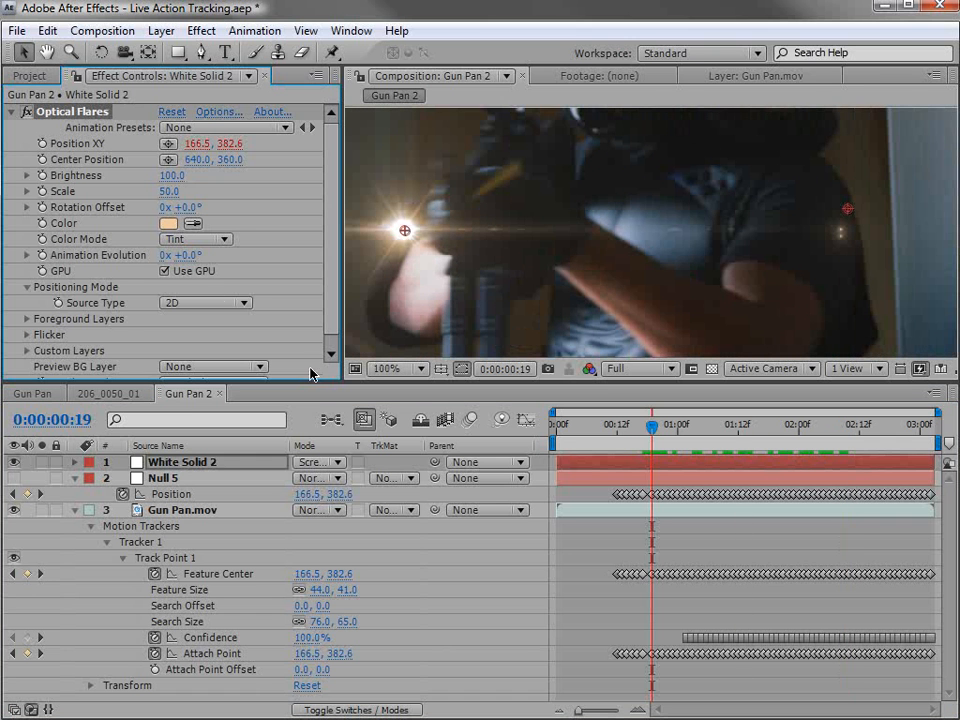
click(43, 175)
Keyframe the flare's brightness at 0 at 0:00:00:15 and reveal the layer's animated properties.
key(Page_Up)
key(Page_Up)
key(Page_Up)
key(Page_Up)
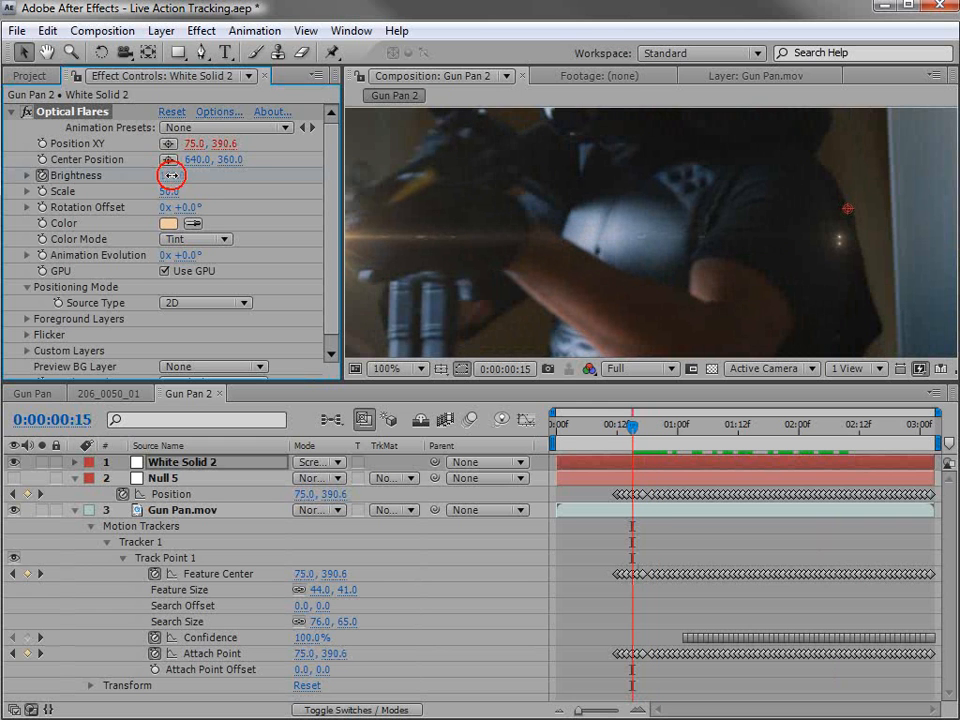
click(172, 175)
text(0)
key(Return)
key(u)
key(h)
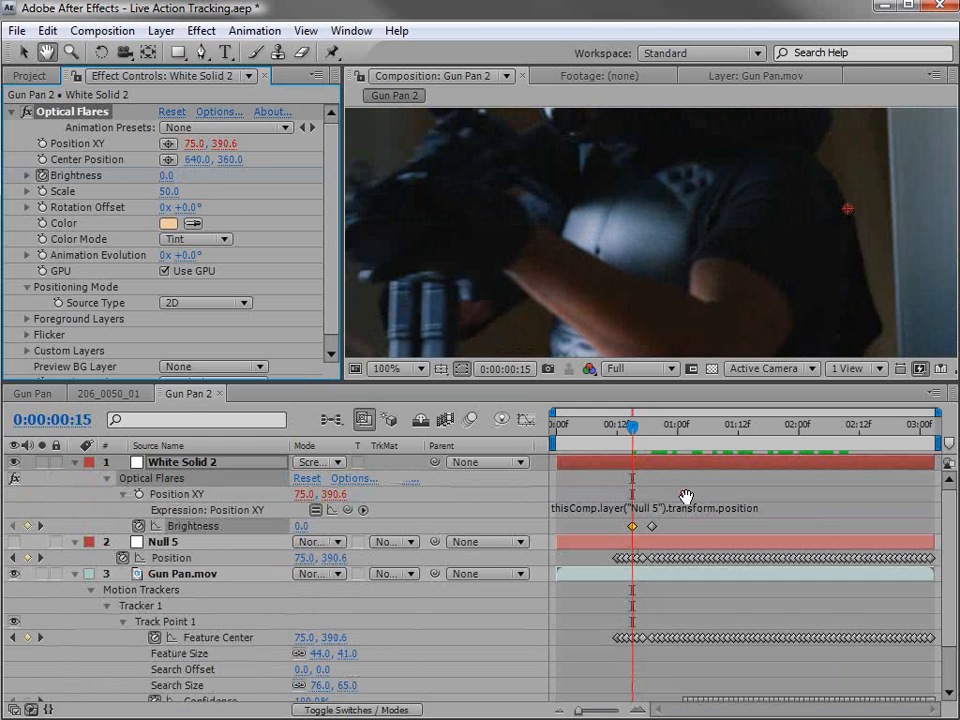
Shift the flare's two brightness keyframes earlier, to about 0:00:00:11 and 0:00:00:14, and check the fade-in.
drag(483, 269, 557, 270)
key(v)
mouse_move(634, 429)
mouse_down()
mouse_move(648, 432)
mouse_move(627, 432)
mouse_up()
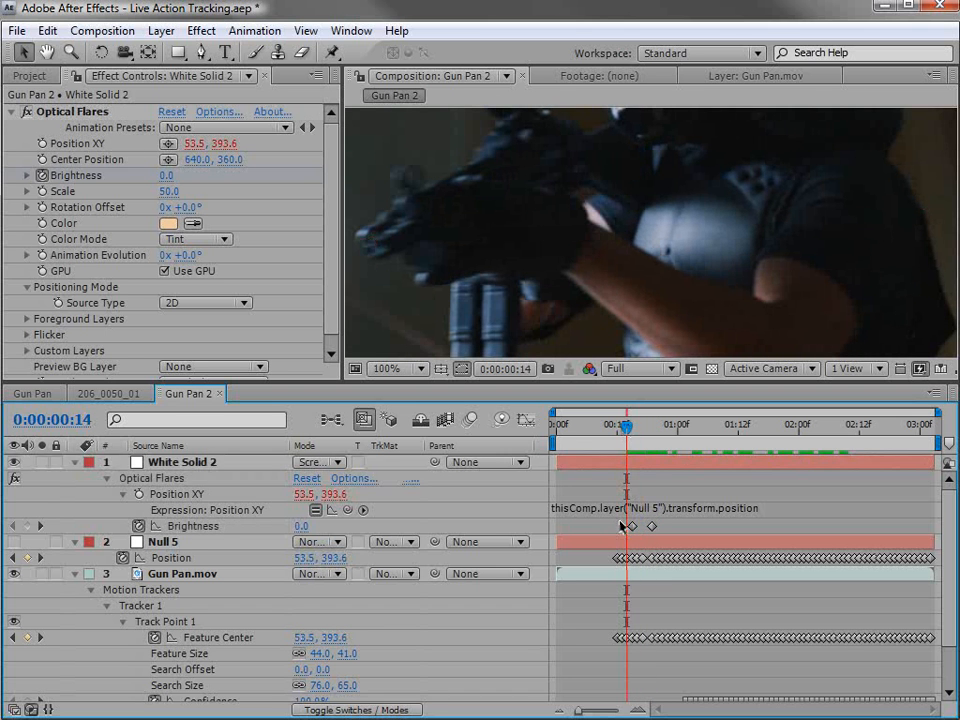
drag(651, 526, 632, 528)
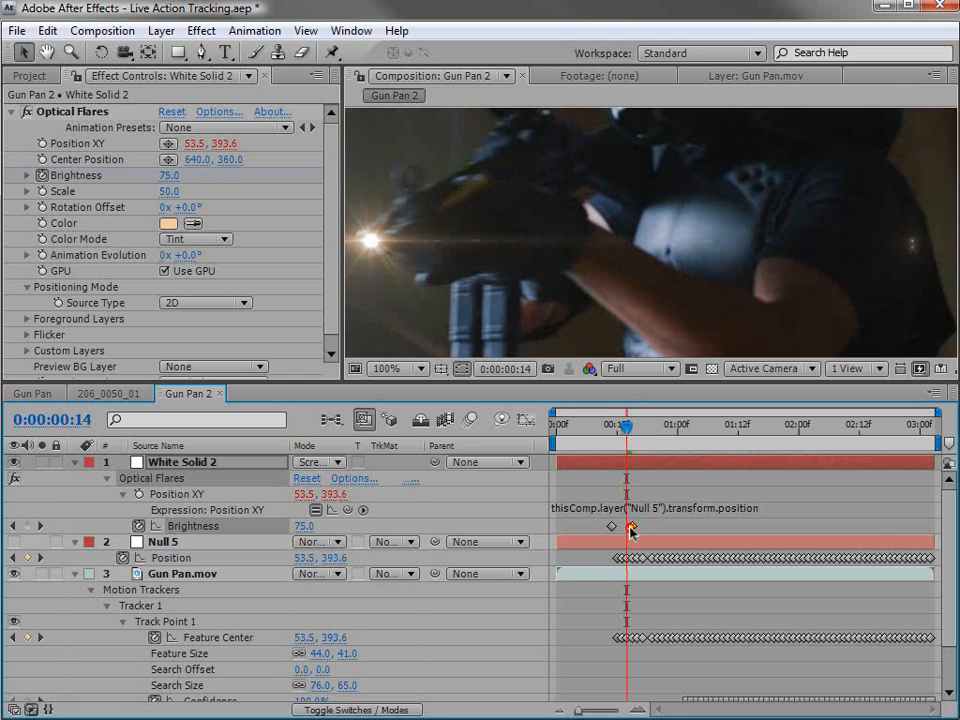
click(624, 426)
scroll(709, 274, down, 2)
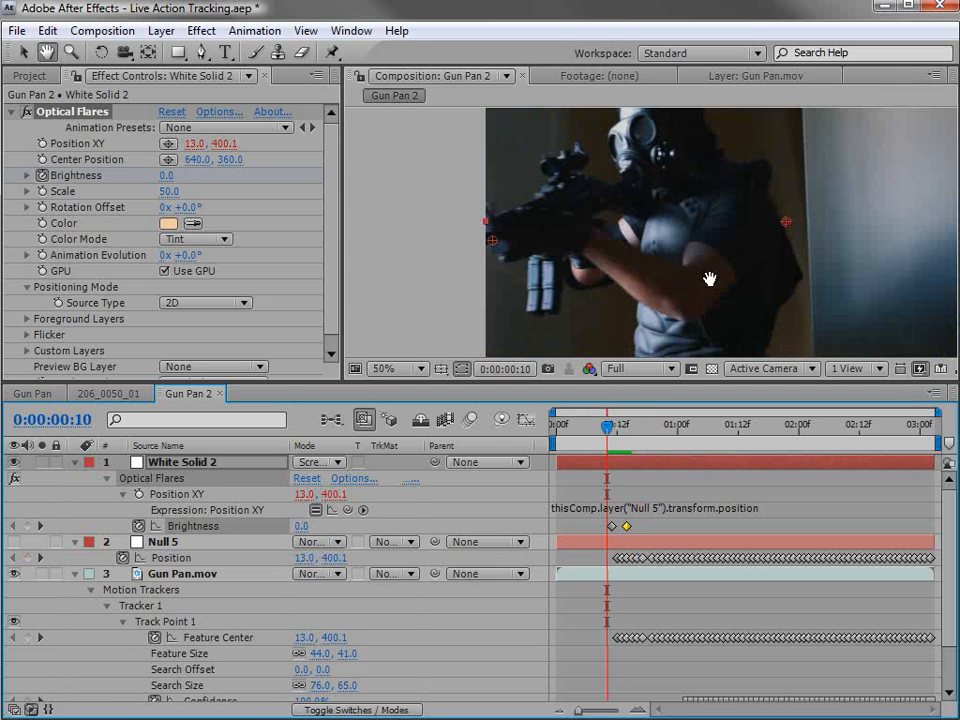
Raise the flare's scale to 100 and review the shot up to 0:00:02:03.
click(632, 428)
drag(632, 432, 733, 428)
drag(171, 190, 172, 190)
drag(737, 427, 814, 428)
click(158, 240)
click(204, 242)
Tint the flare red with the color FD4165.
click(168, 223)
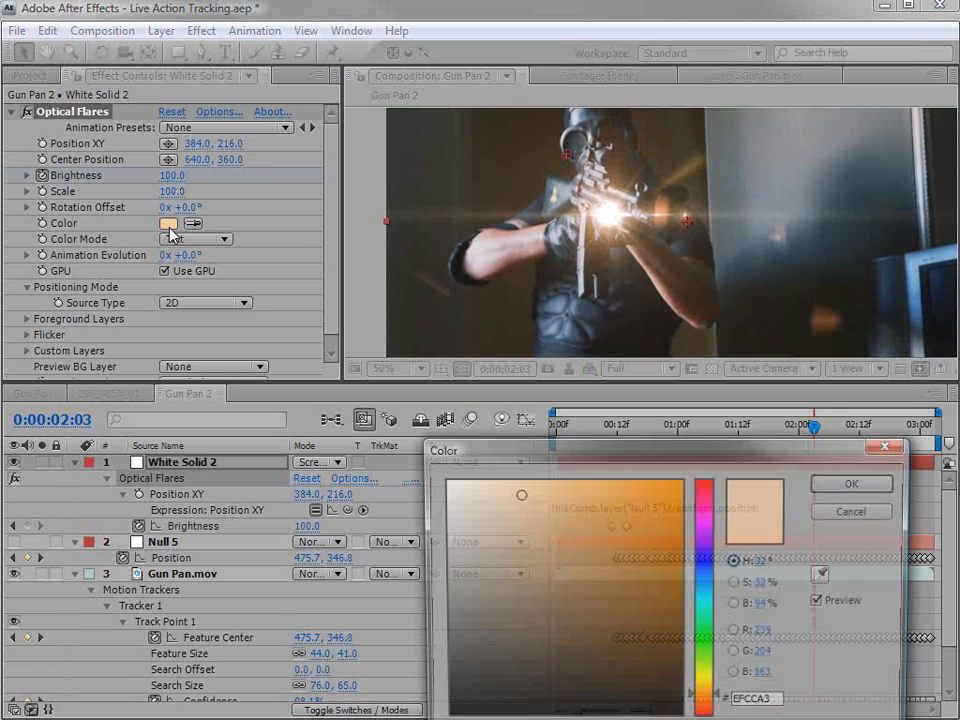
drag(615, 463, 494, 370)
click(577, 396)
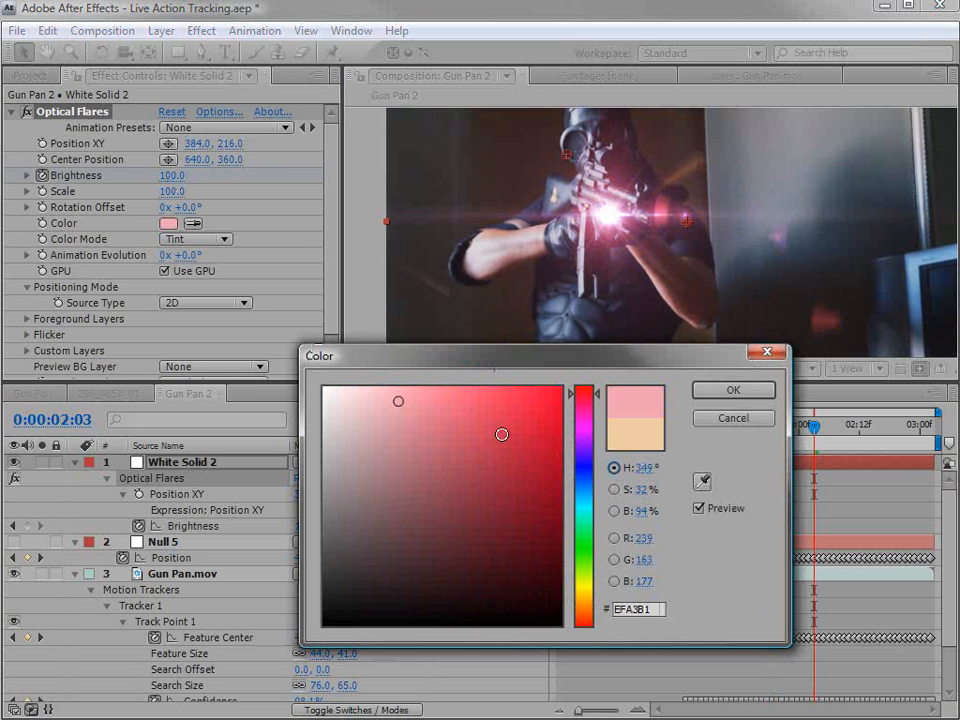
drag(502, 434, 499, 388)
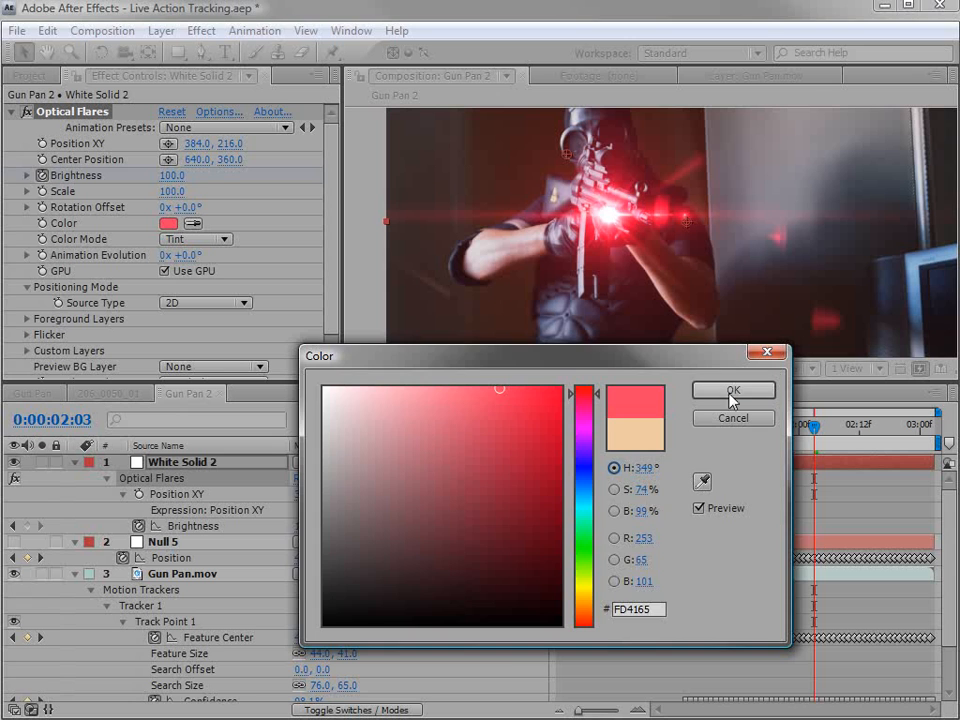
click(733, 398)
Set the flare's scale to 60 and inspect it on the gun at 0:00:02:03.
drag(175, 196, 170, 191)
key(period)
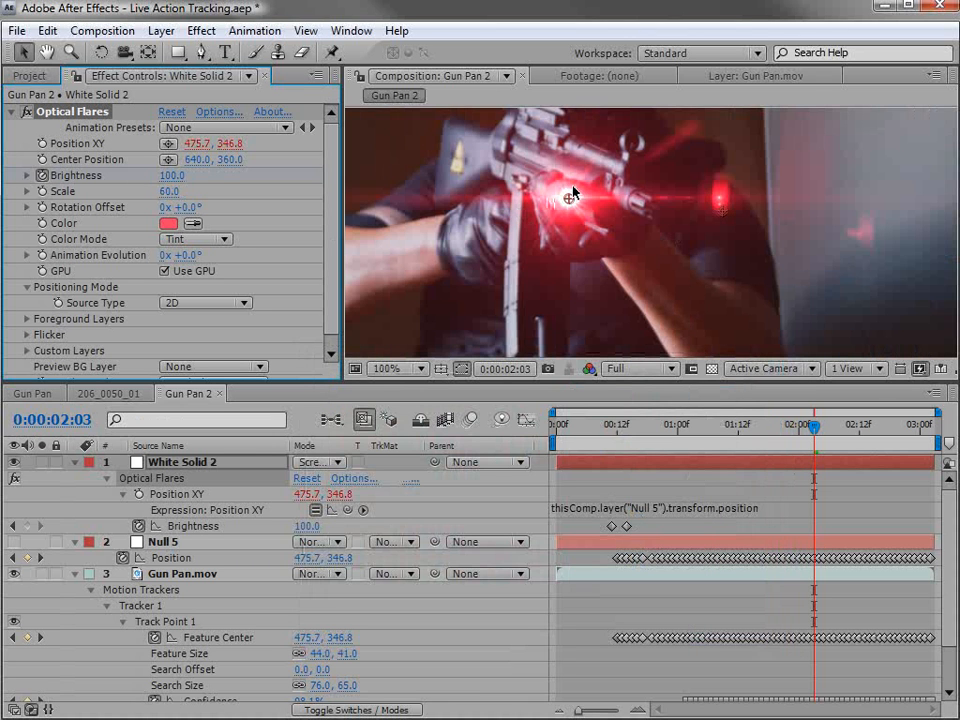
key(comma)
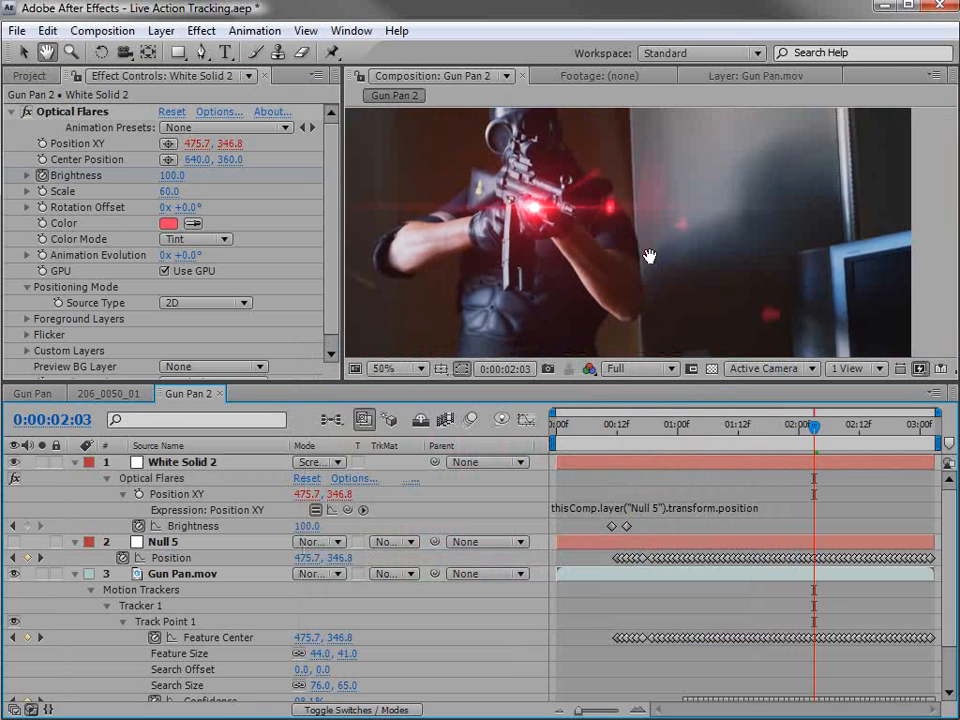
drag(814, 426, 814, 463)
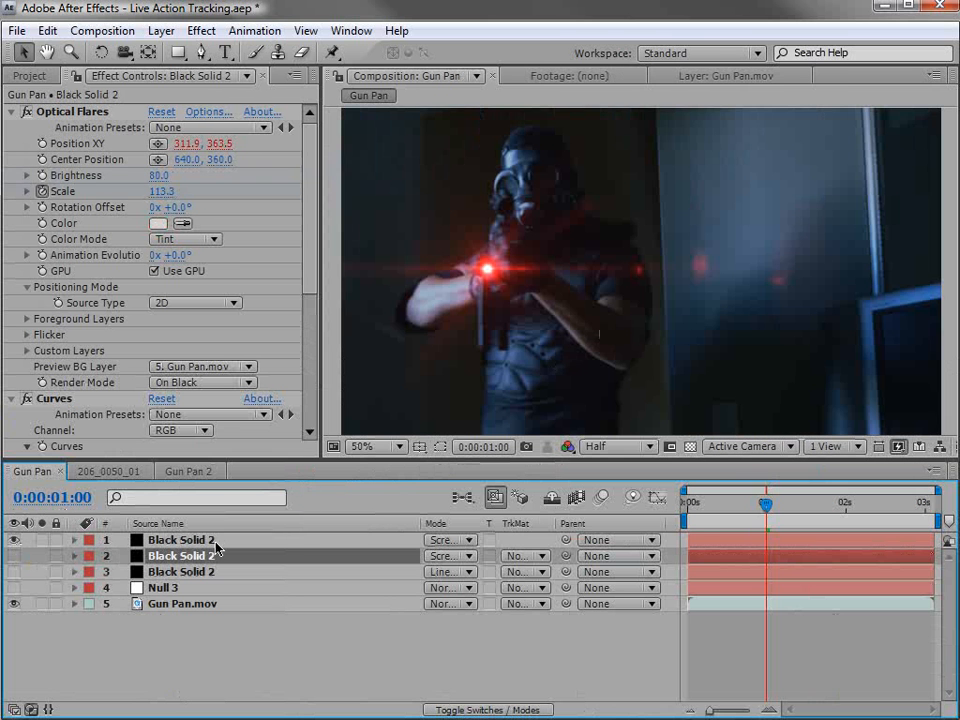
Select the topmost Black Solid 2 in the Gun Pan composition and examine its flare up close at 0:00:02:08.
click(214, 541)
scroll(632, 304, up, 1)
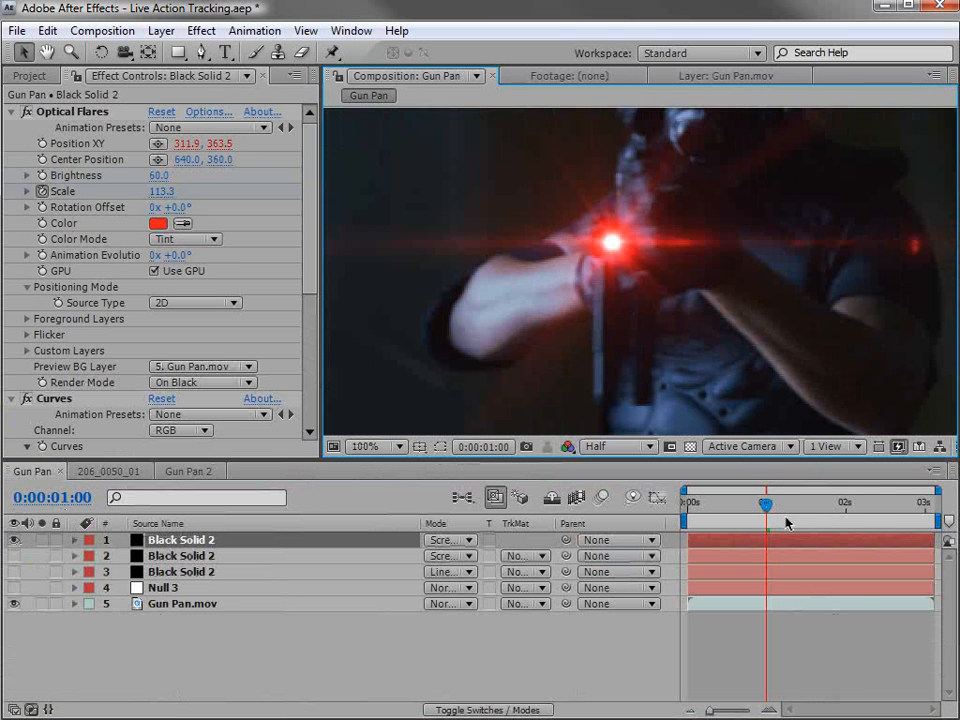
drag(786, 522, 872, 514)
scroll(662, 315, up, 1)
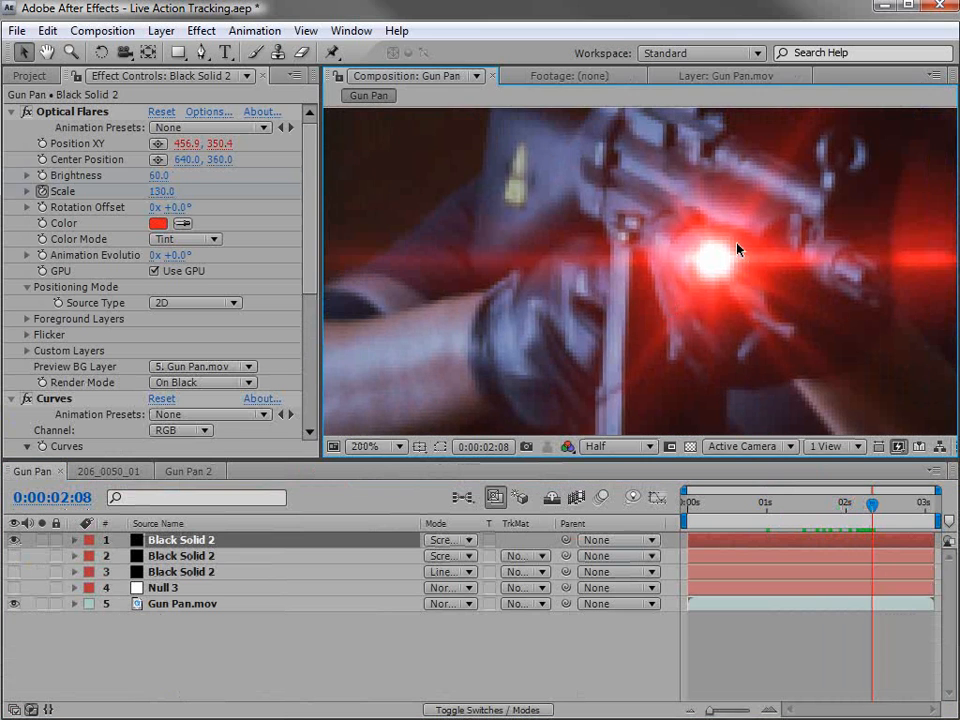
Solo the second Glow object in the Black Solid 2 flare's options and move its preview position.
click(205, 113)
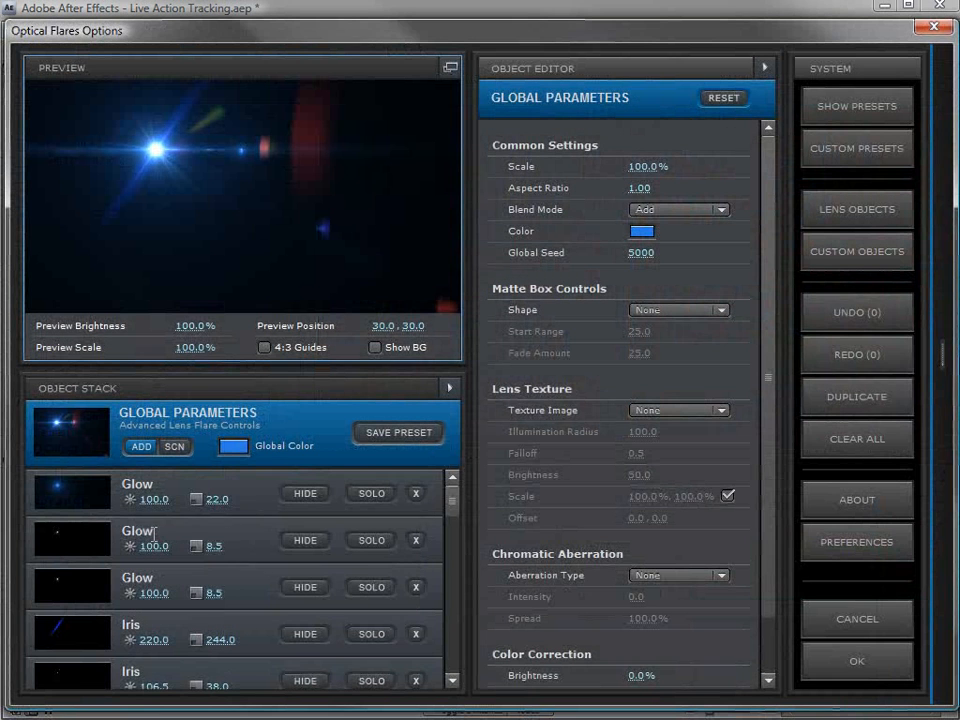
click(298, 538)
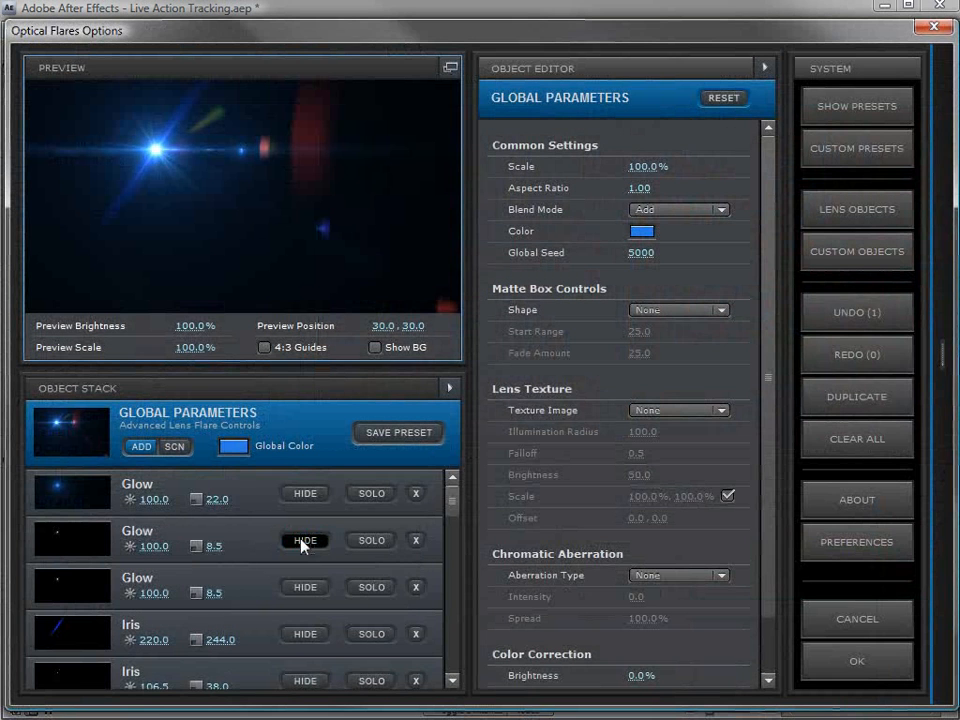
click(362, 539)
drag(196, 151, 195, 188)
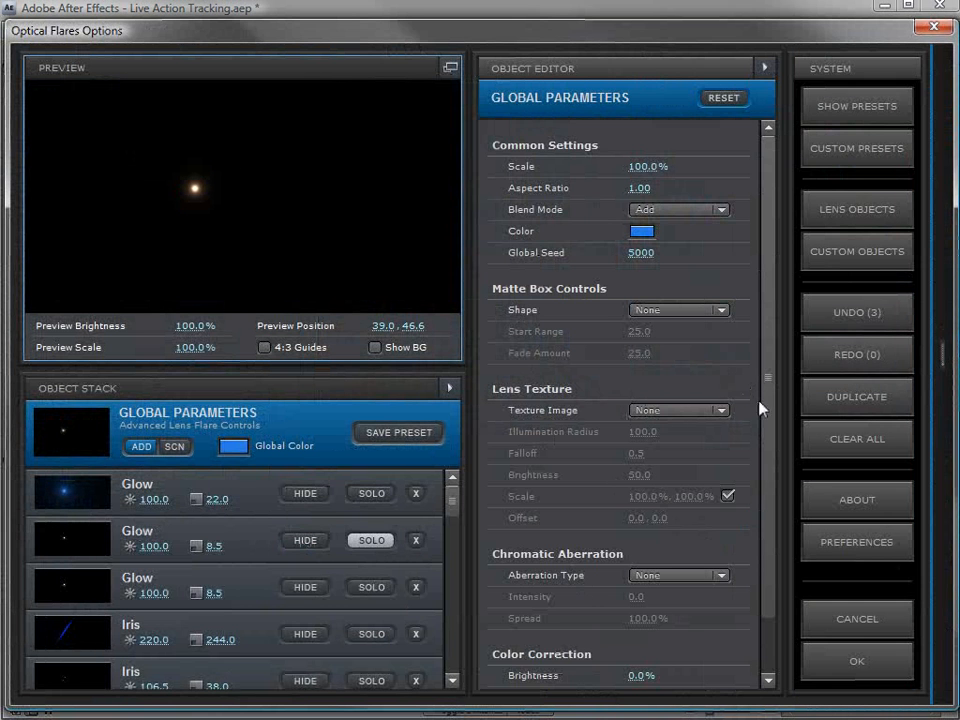
Try adjusting the soloed Glow's gamma and review the isolated glow in the shot back to 0:00:01:00.
click(251, 540)
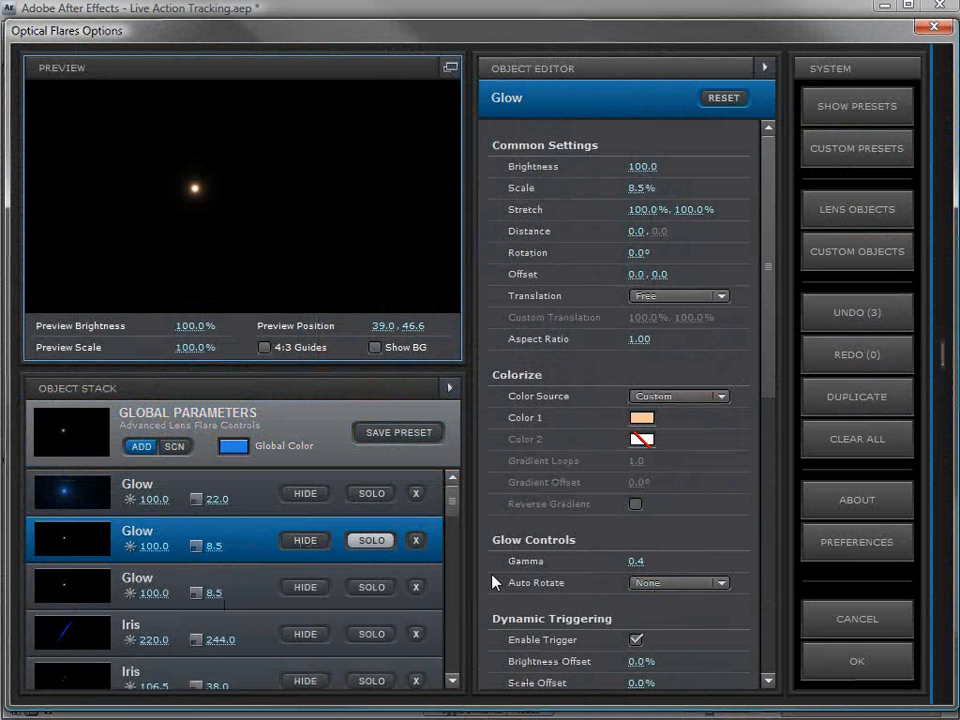
mouse_move(634, 563)
mouse_down()
mouse_move(649, 567)
mouse_move(638, 563)
mouse_up()
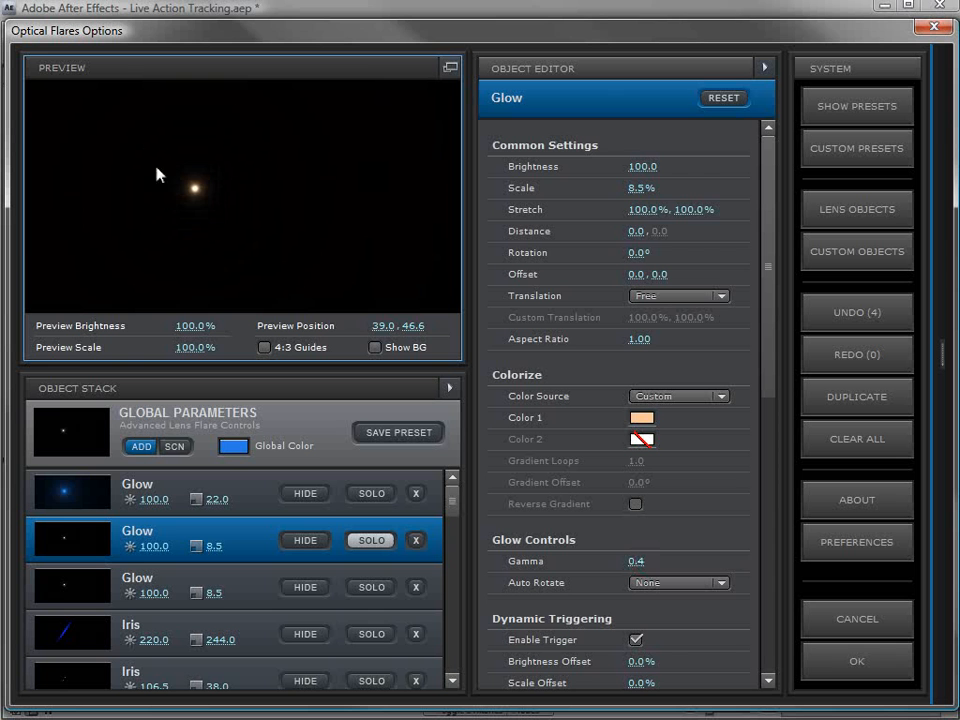
drag(195, 187, 211, 208)
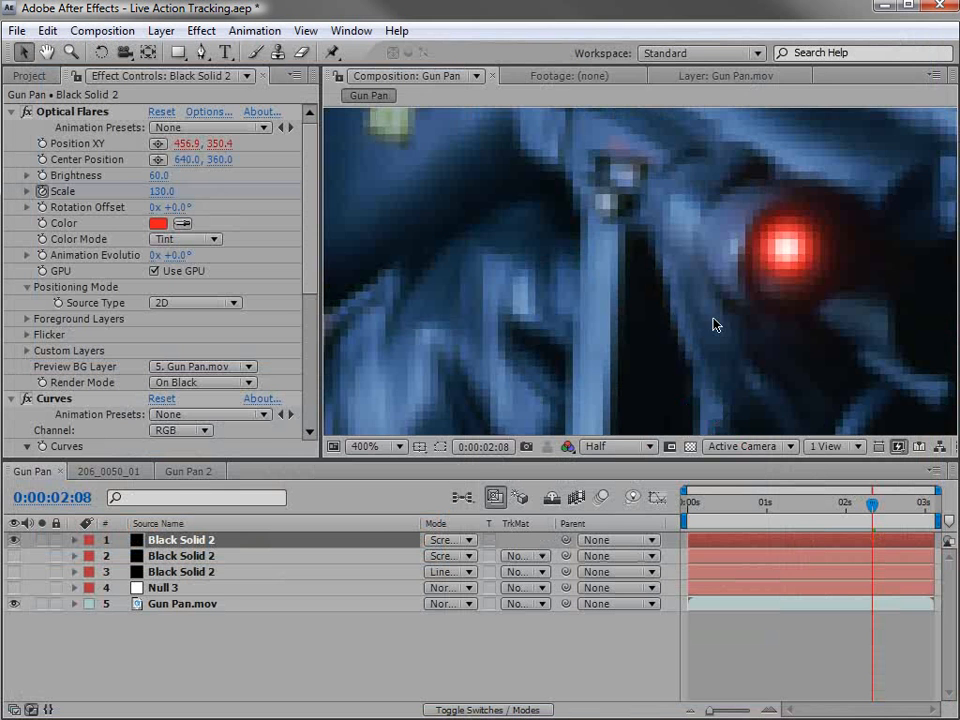
scroll(767, 285, down, 4)
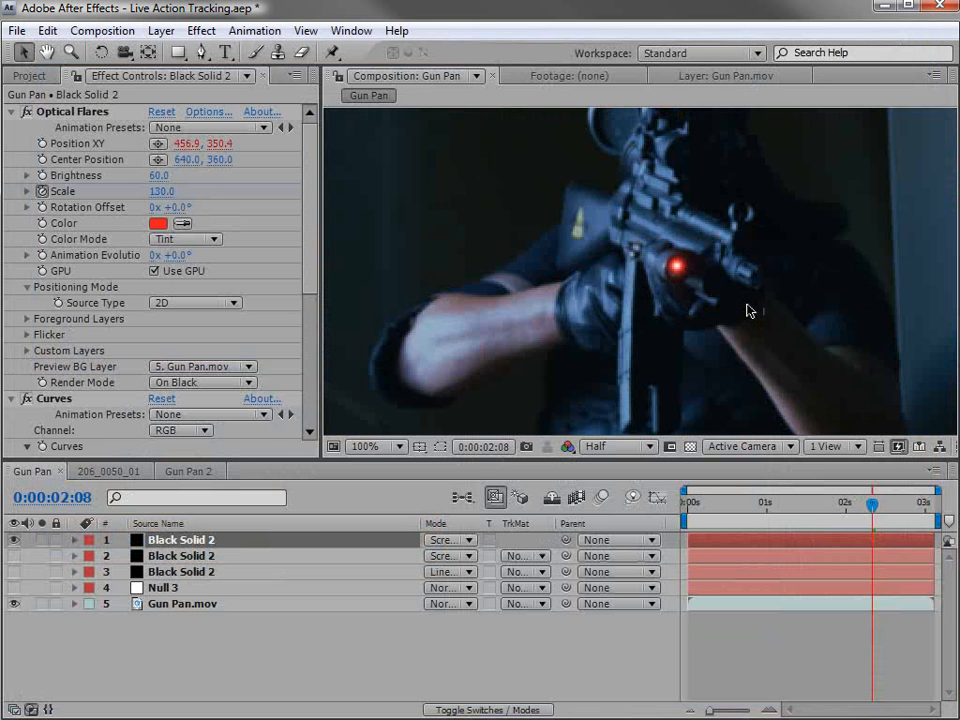
drag(872, 505, 765, 505)
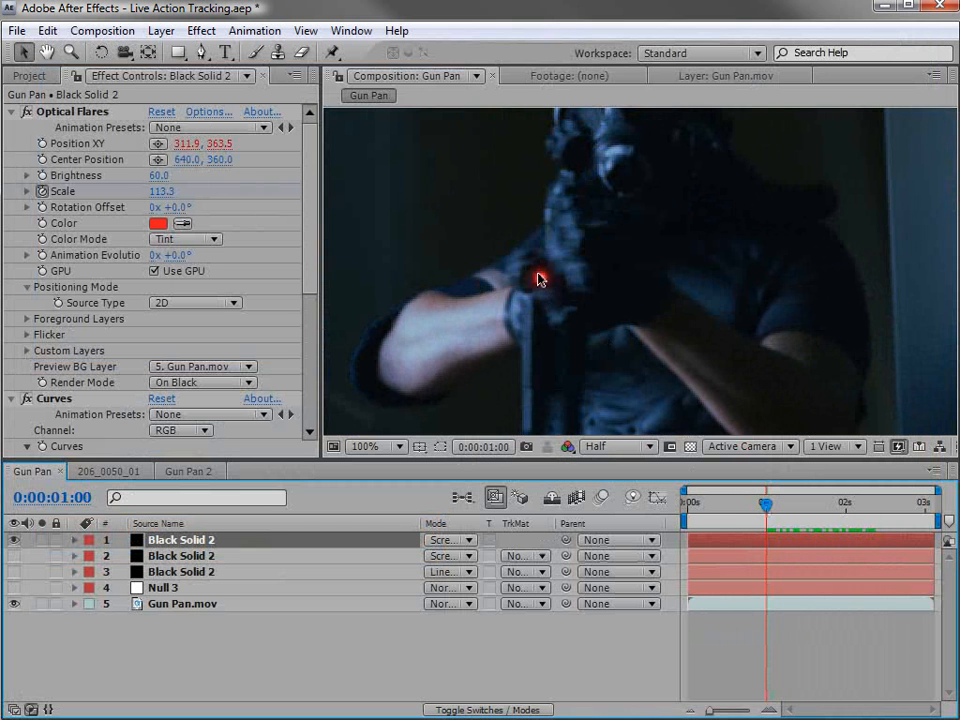
Restore the flare's full set of objects and review the complete flare up to 0:00:02:01.
click(210, 112)
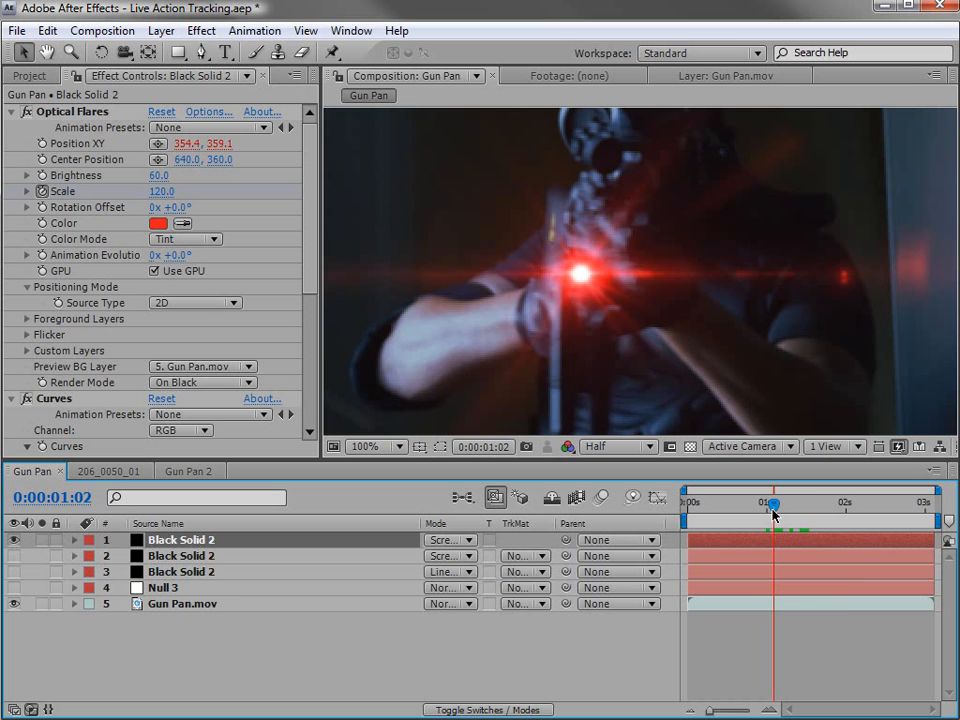
drag(773, 513, 850, 533)
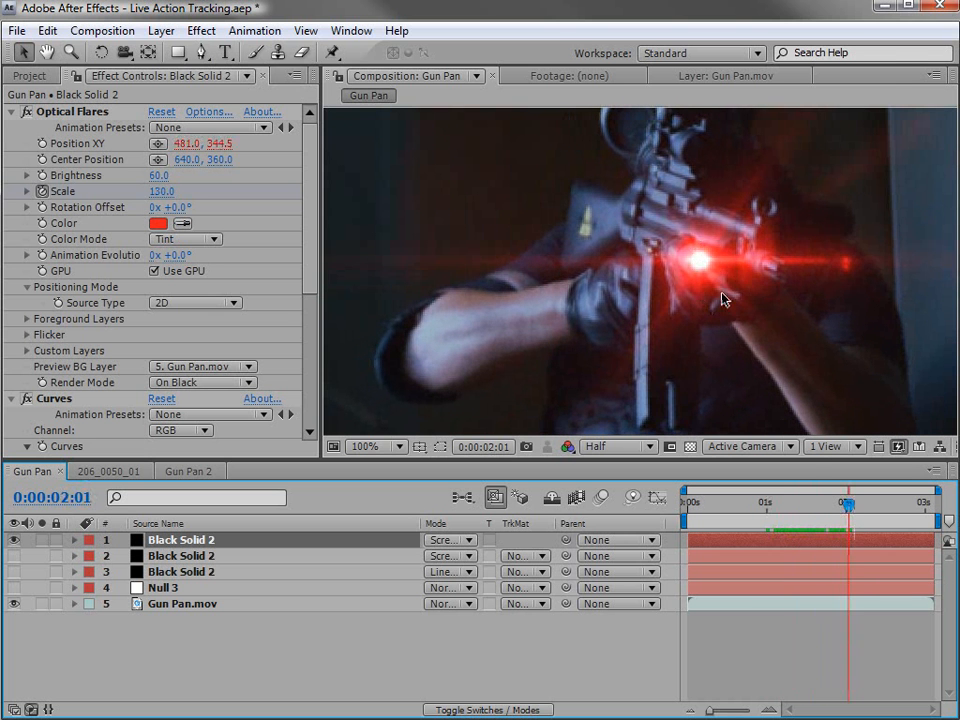
scroll(724, 299, down, 2)
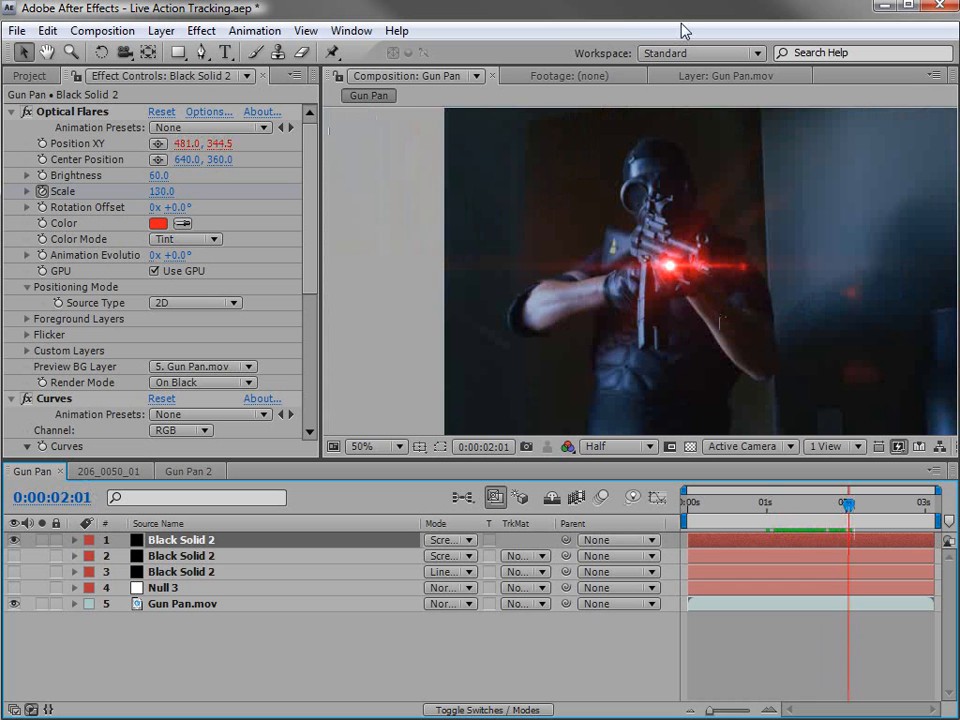